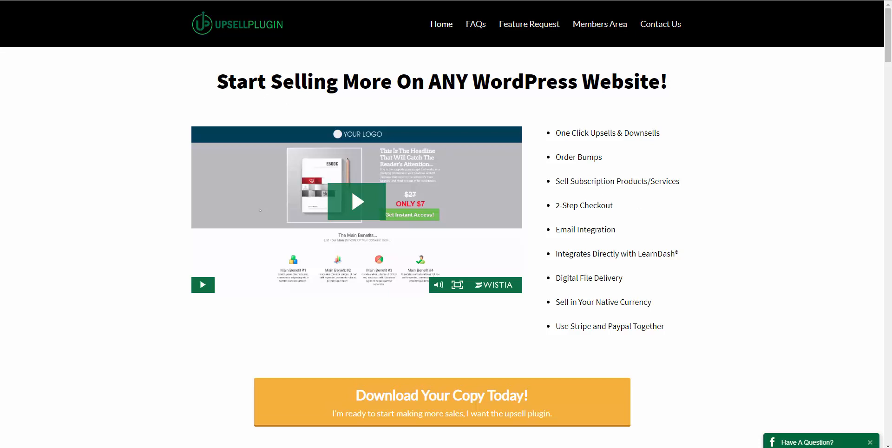
Bring the private browser window onto the screen and maximize it to show the upsell sales page.
left_click_drag(891, 84, 314, 84)
double_click(314, 83)
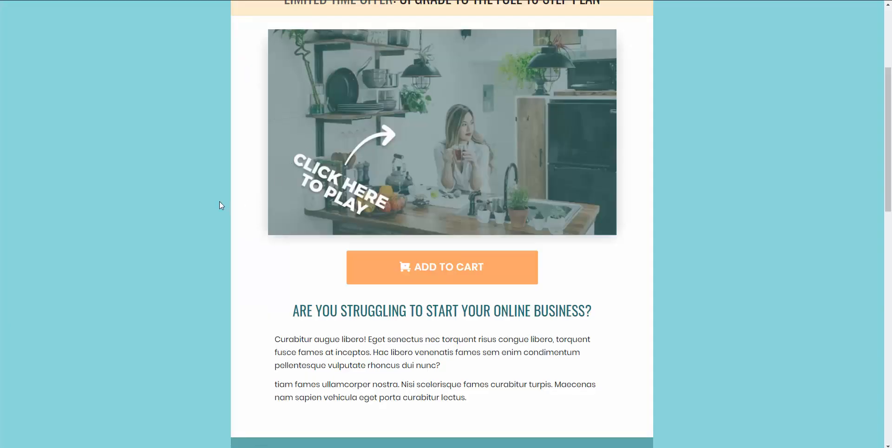
Add the 10-step plan offer to the cart from the sales page, reaching the $47.00 checkout.
scroll(220, 201, "up", 4)
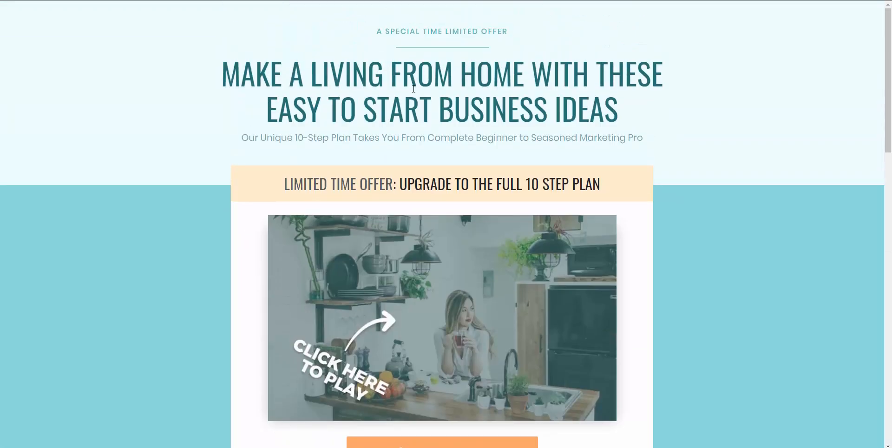
scroll(349, 107, "down", 1)
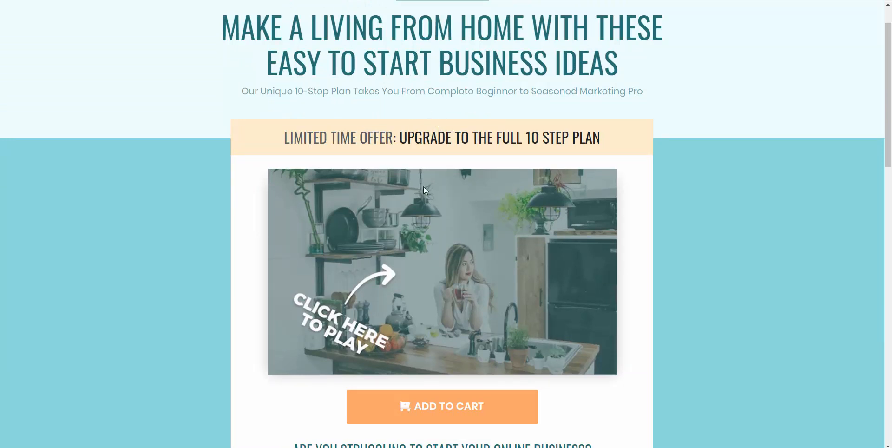
scroll(273, 91, "down", 3)
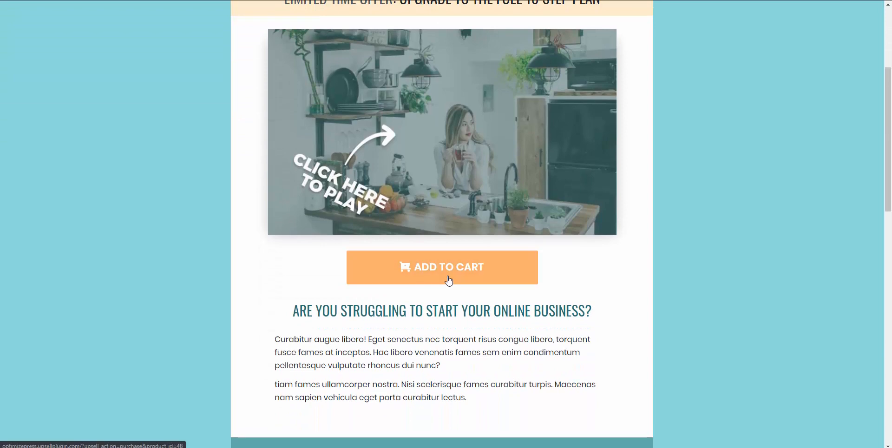
left_click(449, 281)
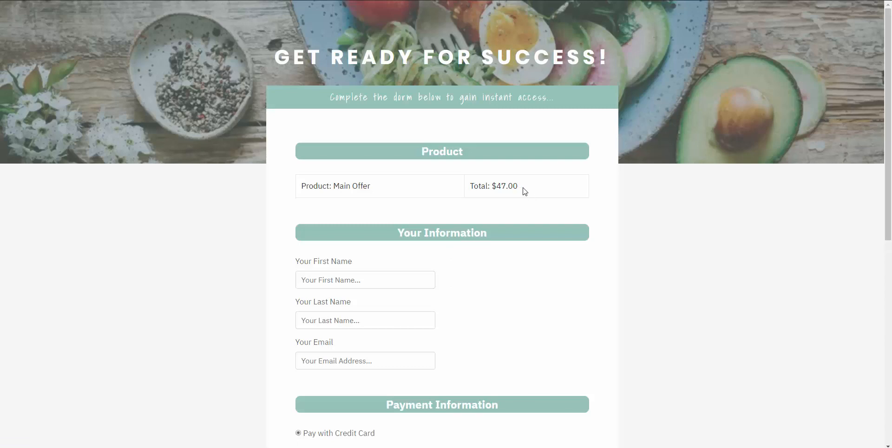
Check the $47.00 order total and enter the buyer's first name, last name and e-mail.
left_click_drag(522, 187, 462, 187)
left_click(509, 194)
scroll(422, 211, "down", 1)
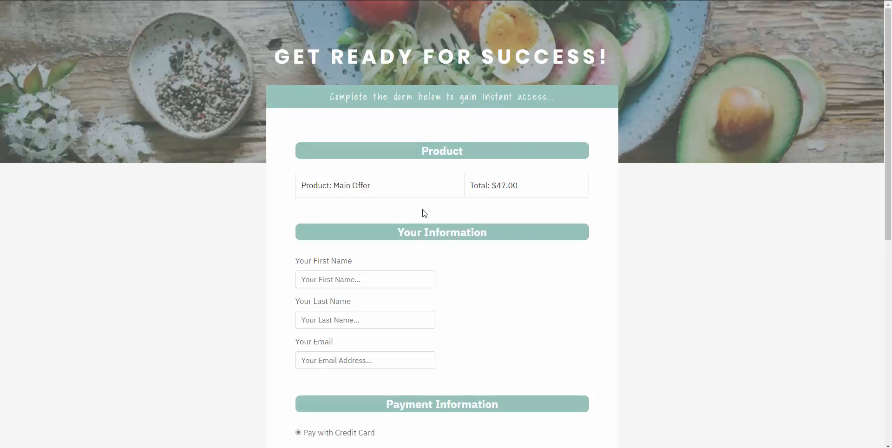
scroll(353, 198, "down", 1)
left_click(354, 193)
type("eric")
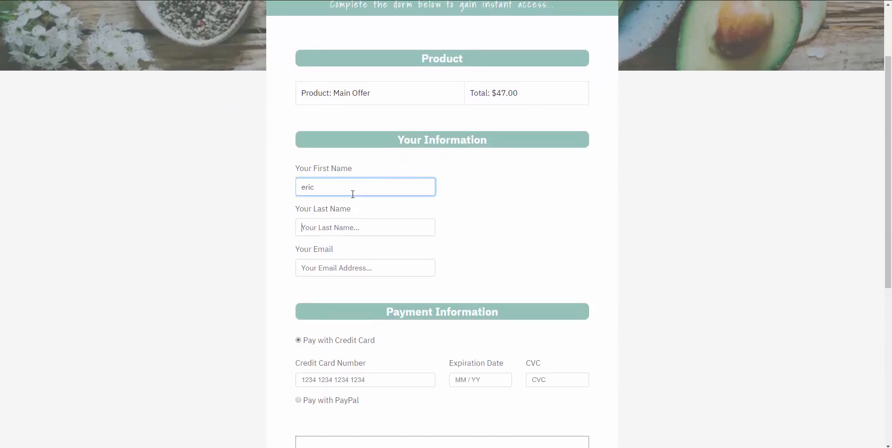
key("Tab")
type("d")
key("Tab")
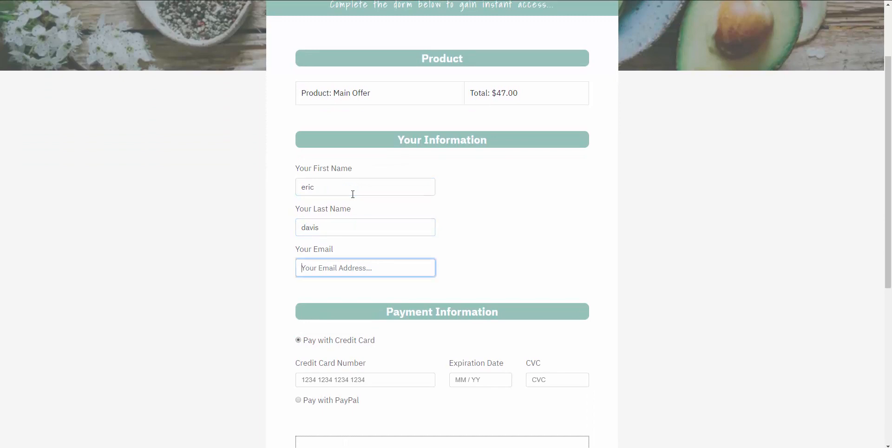
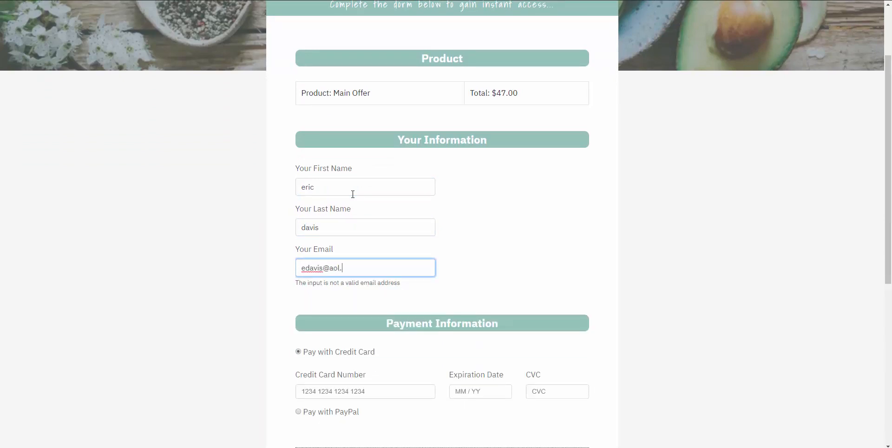
Enter the test card number, add the $7 order bump and submit the payment.
scroll(384, 159, "down", 3)
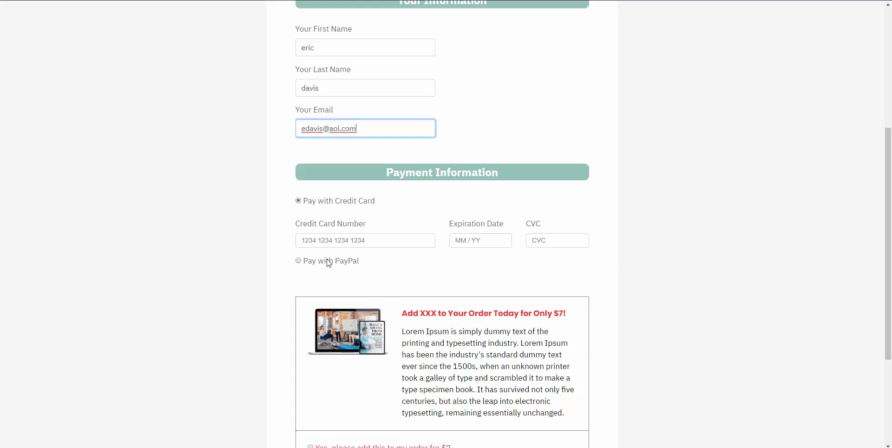
left_click(335, 242)
type("4242")
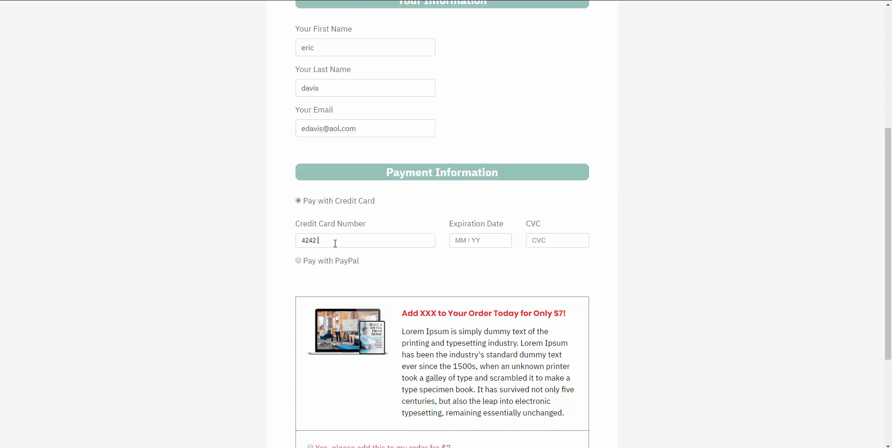
type("42424242424")
type("022")
type("2")
scroll(335, 242, "down", 3)
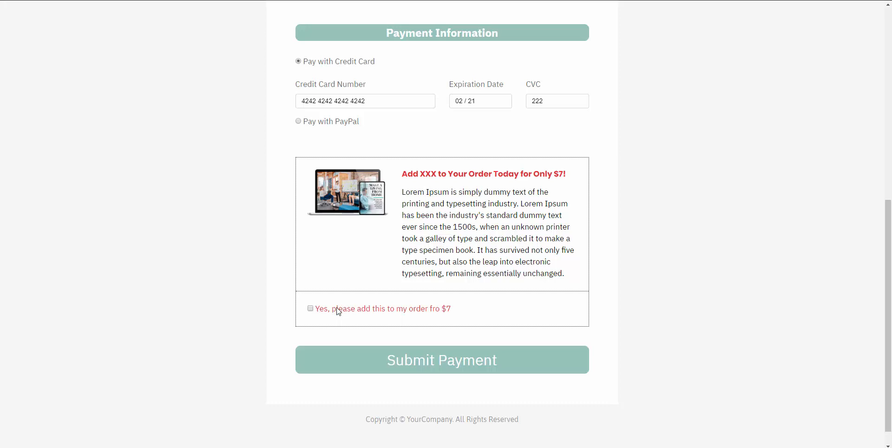
left_click(311, 308)
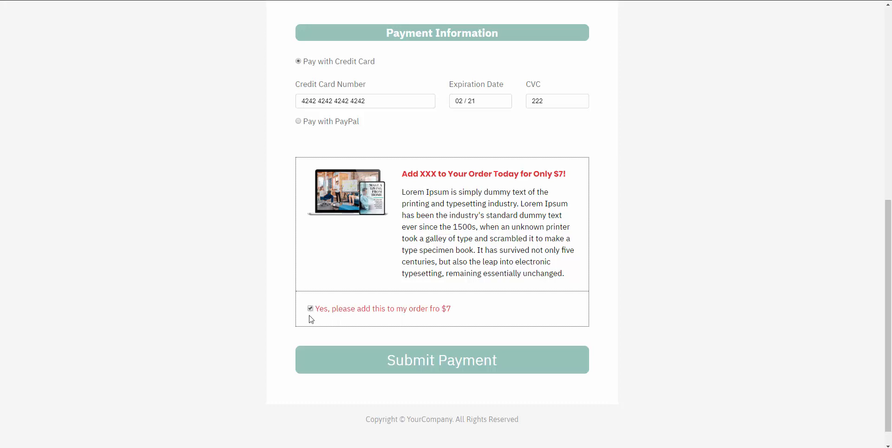
left_click(440, 364)
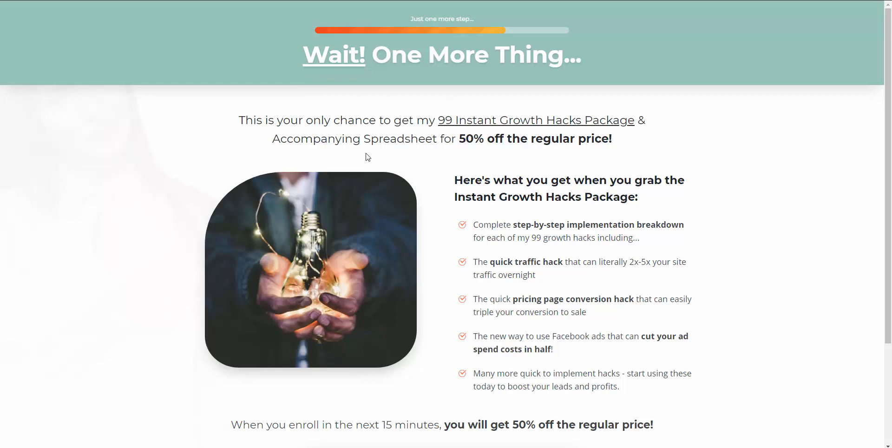
Accept the Instant Growth Hacks upsell with the Enroll Now for Just $100 button.
scroll(437, 189, "down", 1)
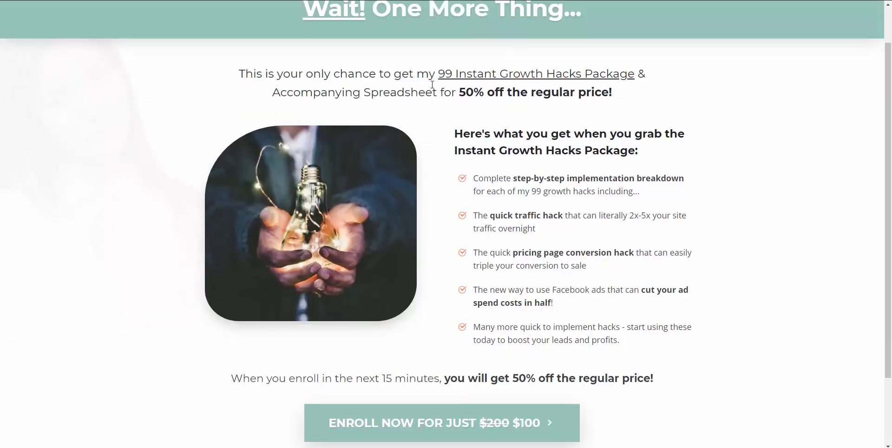
scroll(406, 197, "down", 2)
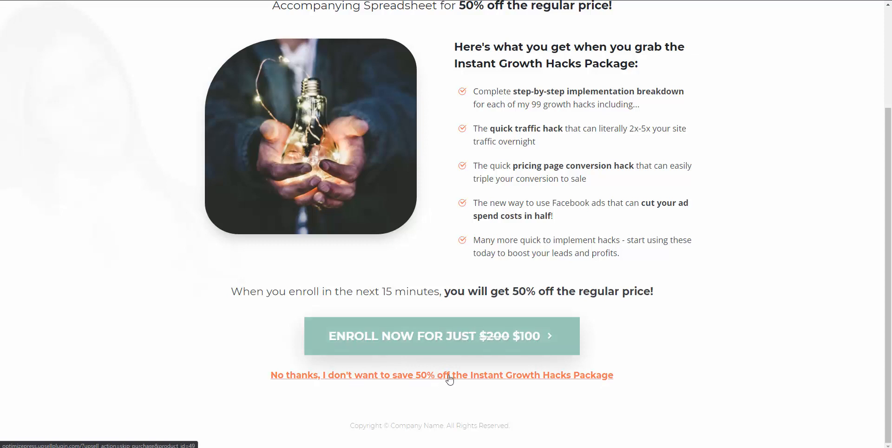
left_click(467, 342)
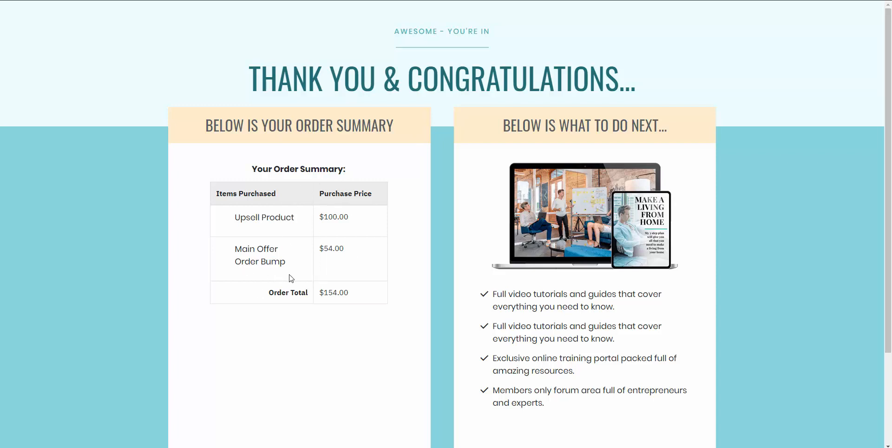
Highlight the $100.00, $54.00 and $154.00 prices in the order summary to verify them.
double_click(330, 216)
left_click(354, 218)
double_click(331, 249)
left_click(355, 279)
double_click(321, 293)
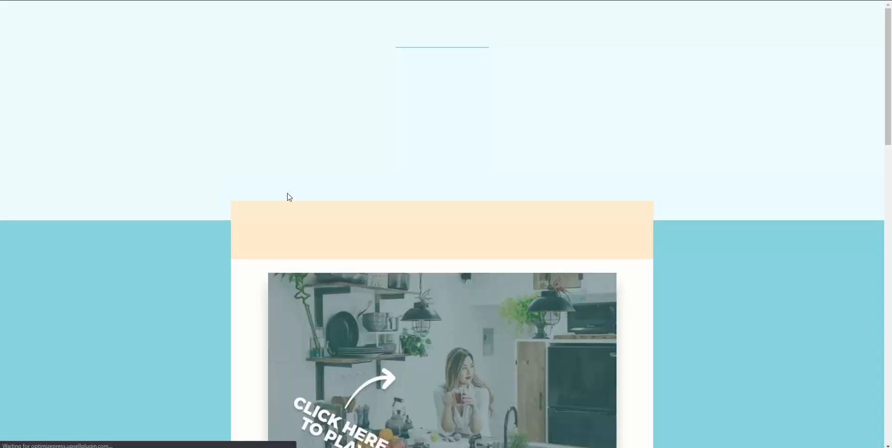
Add the offer to the cart and enter the buyer's first name, last name and e-mail.
scroll(354, 202, "down", 3)
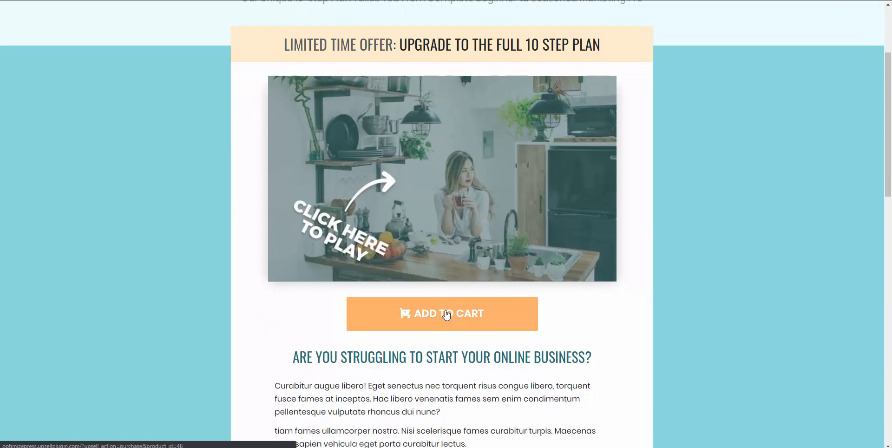
left_click(205, 244)
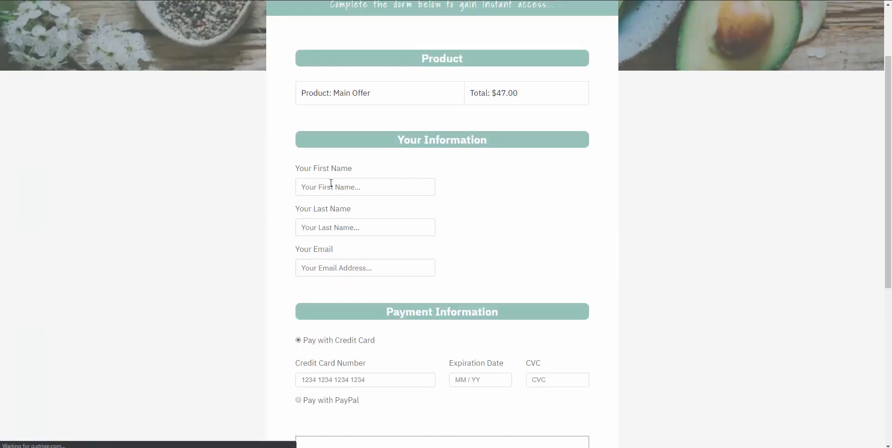
left_click(331, 183)
key("Tab")
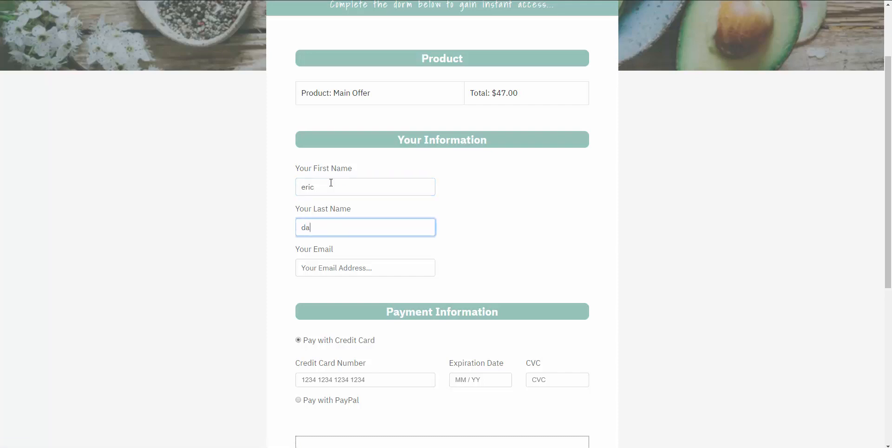
key("Tab")
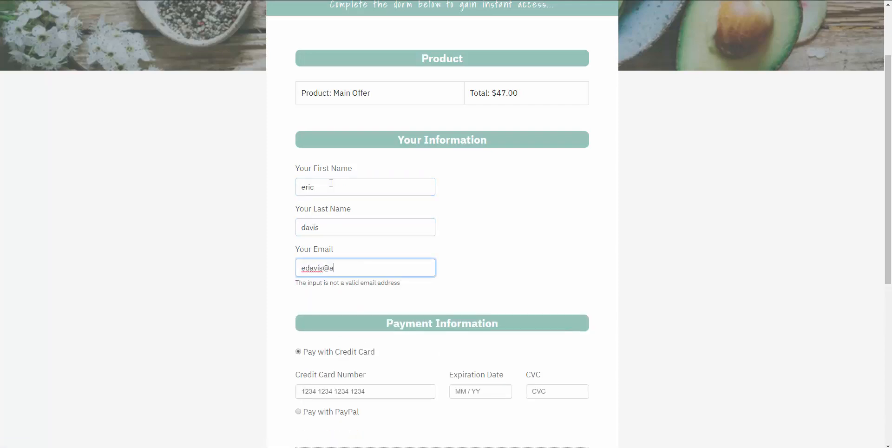
Enter the test card number and submit the $47 payment with the order bump left unticked.
scroll(339, 214, "down", 2)
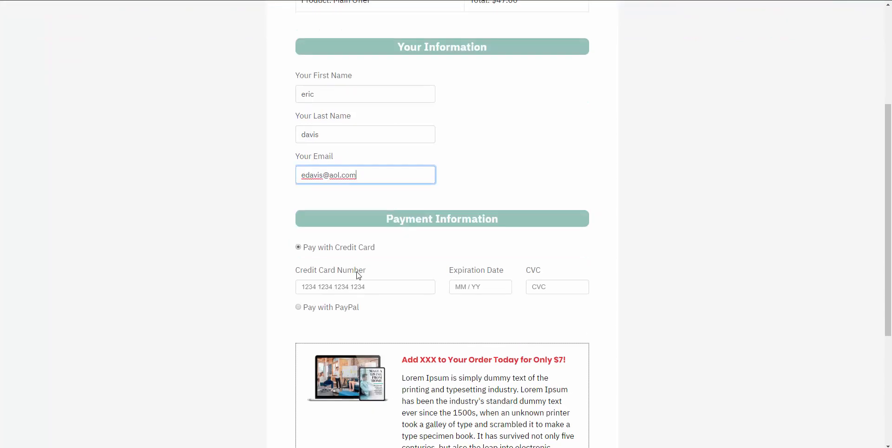
left_click(367, 287)
type("4242")
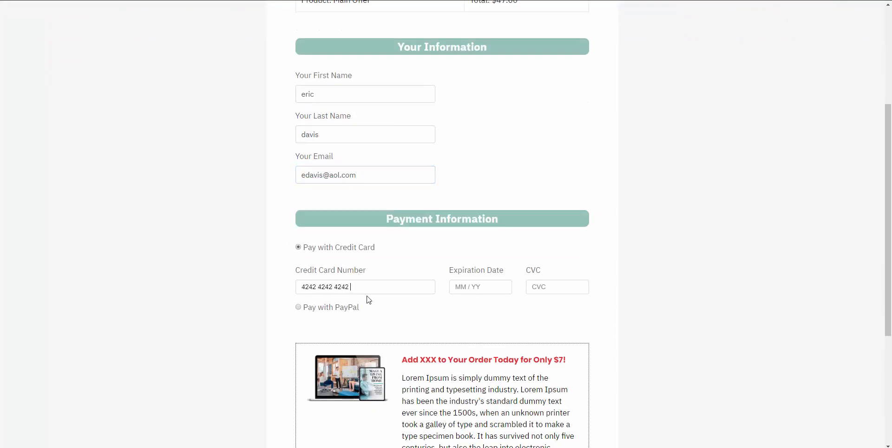
type("4242424242420221")
type("211")
scroll(365, 303, "down", 4)
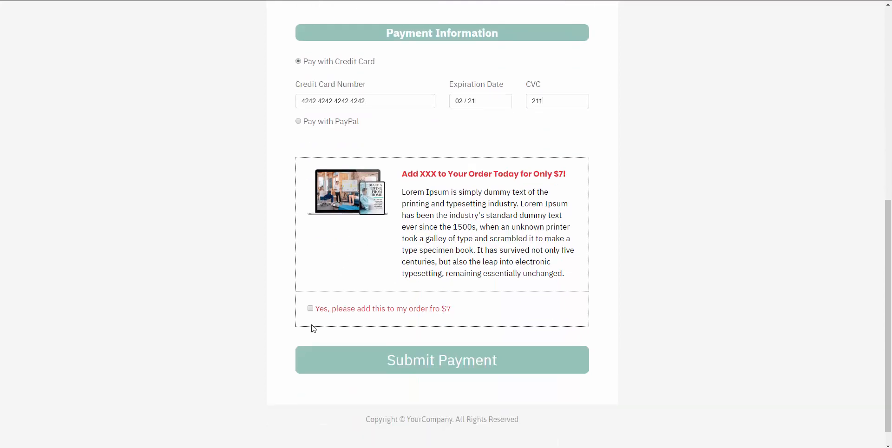
left_click(431, 360)
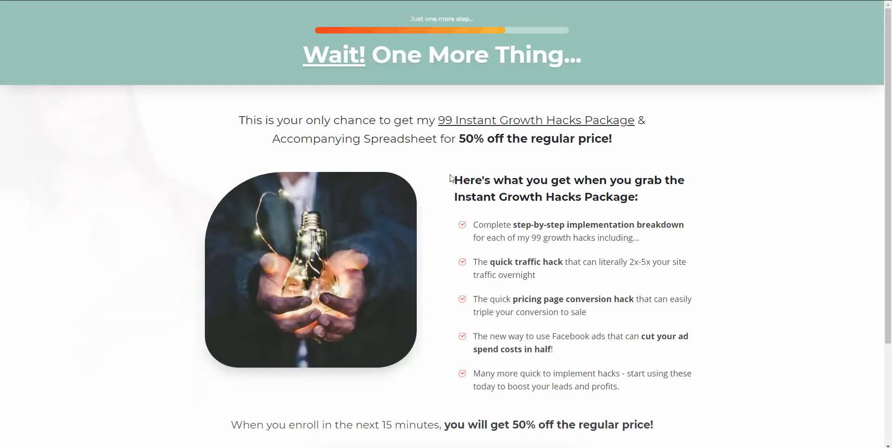
Decline the Growth Hacks upsell via No thanks, then accept the $37 full-course downsell.
scroll(364, 215, "down", 3)
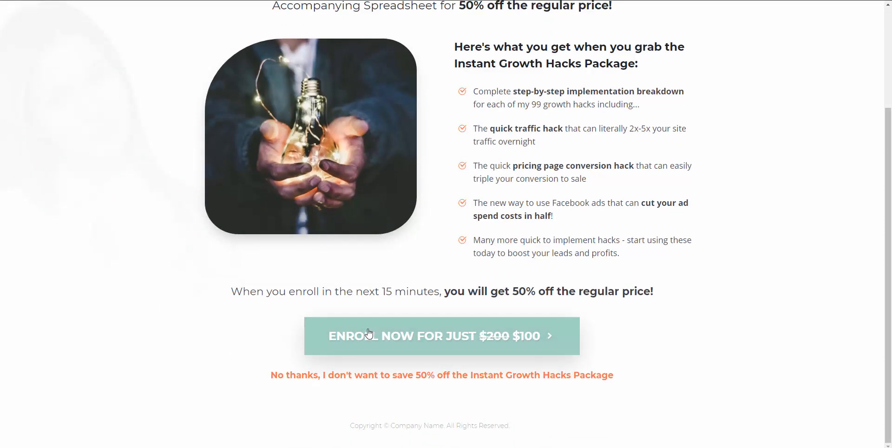
left_click(352, 379)
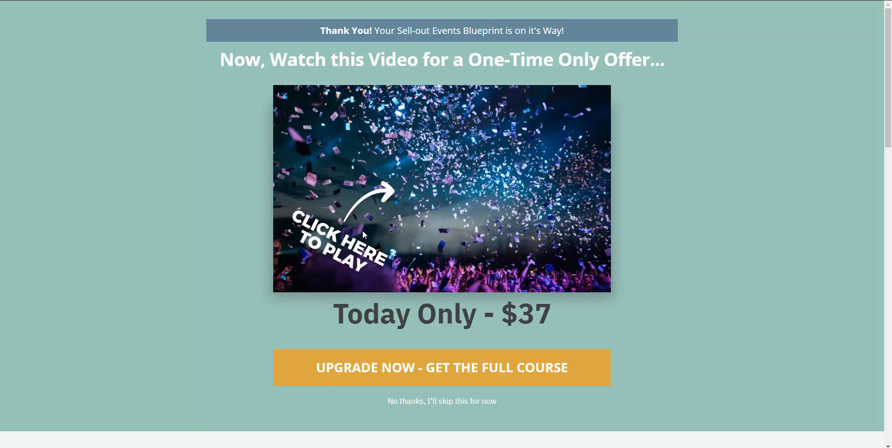
scroll(364, 234, "down", 1)
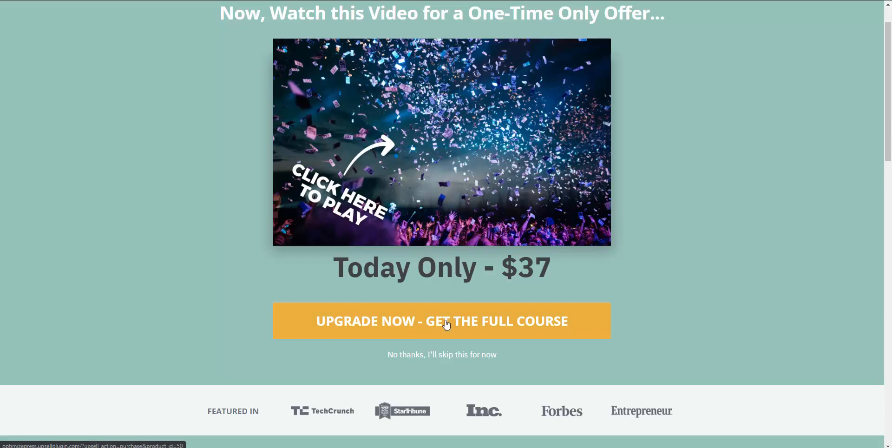
left_click(398, 330)
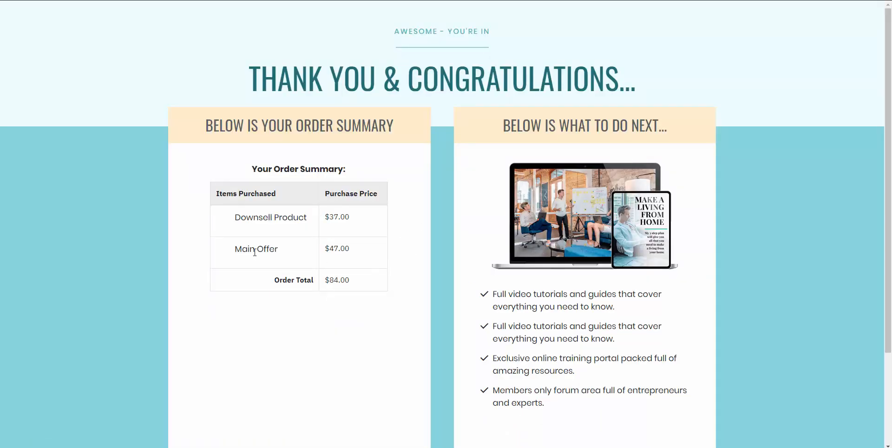
Highlight the $47.00 Main Offer, the Downsell Product line and the $84.00 total in the summary.
left_click_drag(349, 249, 327, 246)
left_click(309, 233)
left_click_drag(246, 217, 327, 219)
left_click(304, 219)
left_click_drag(349, 280, 327, 281)
left_click(344, 316)
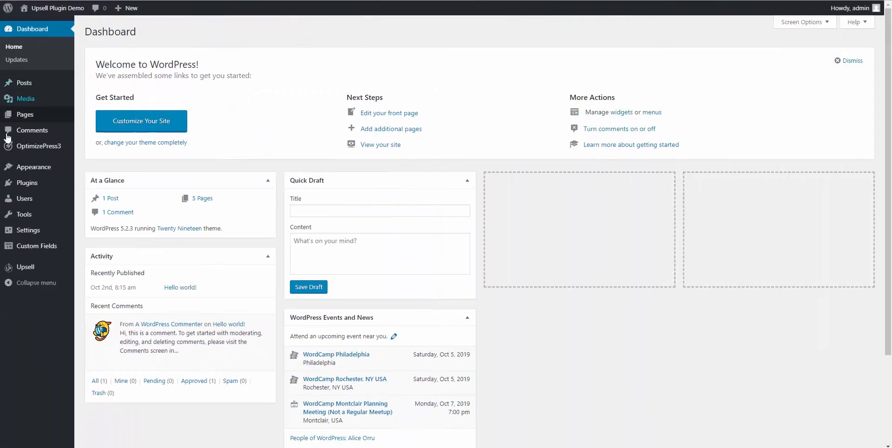
Open All Pages under Pages in the admin sidebar to list the five funnel pages.
mouse_move(42, 147)
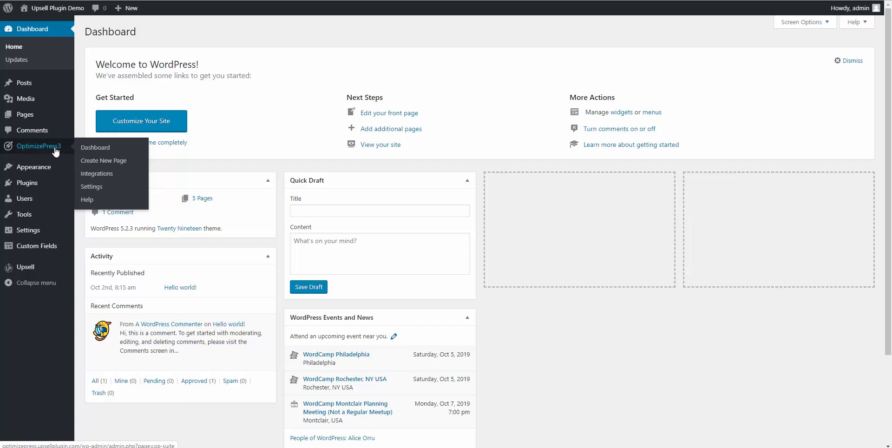
mouse_move(39, 269)
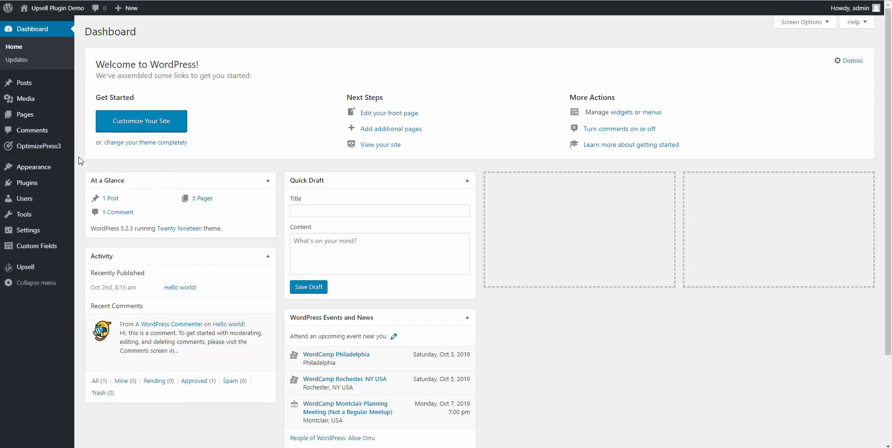
mouse_move(70, 147)
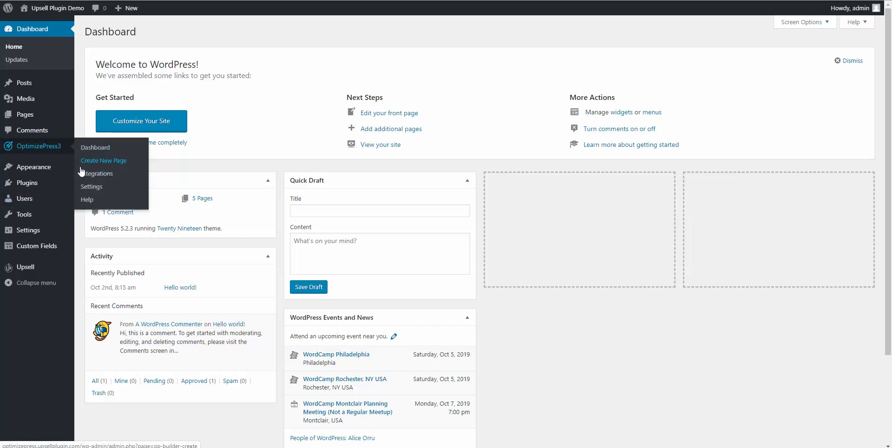
mouse_move(35, 120)
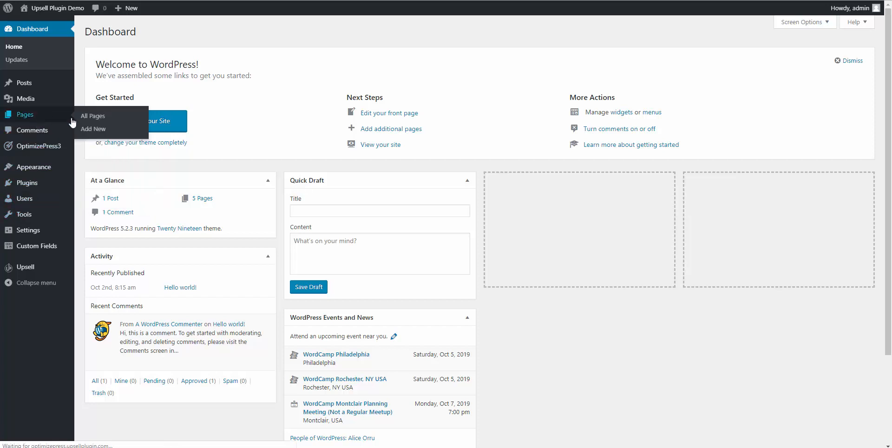
left_click(133, 116)
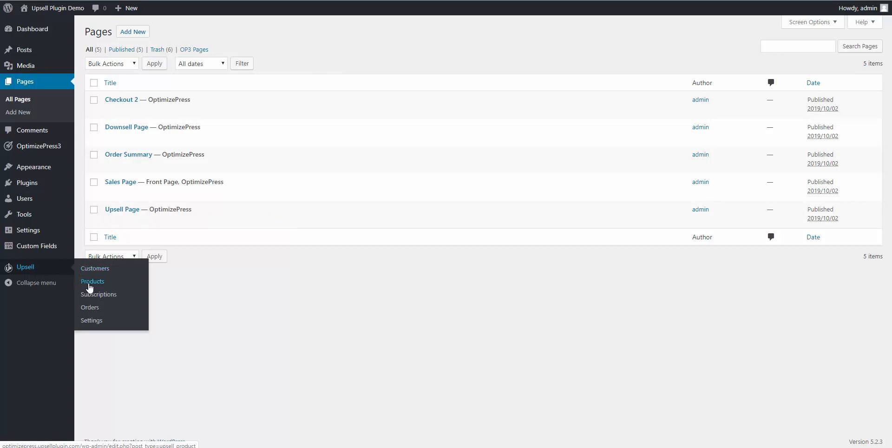
Open the Upsell Products list and select the Main Offer product for editing.
left_click(89, 287)
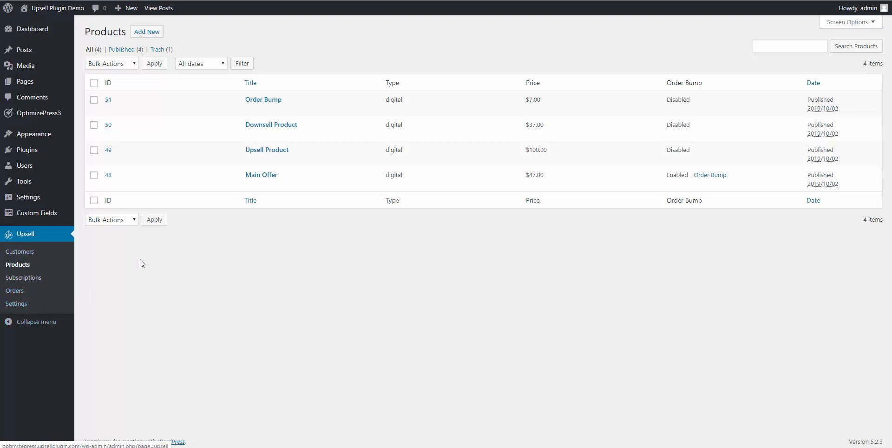
left_click(261, 176)
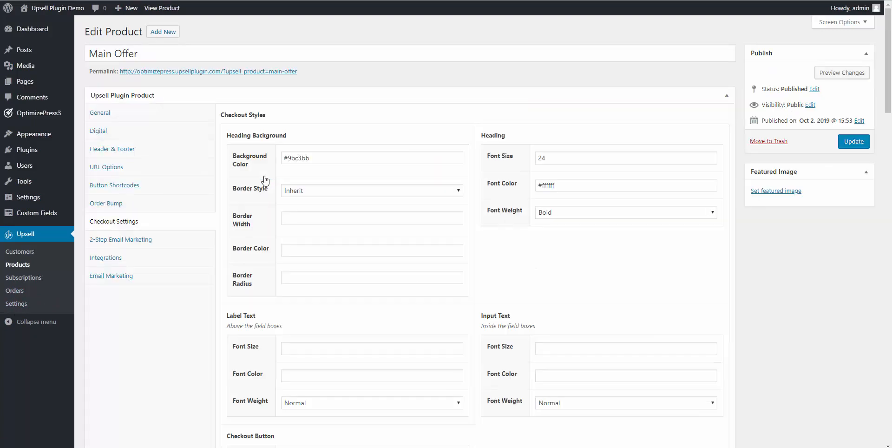
Keep the Main Offer product type Digital and try Subscription payment with Daily charges.
left_click(132, 118)
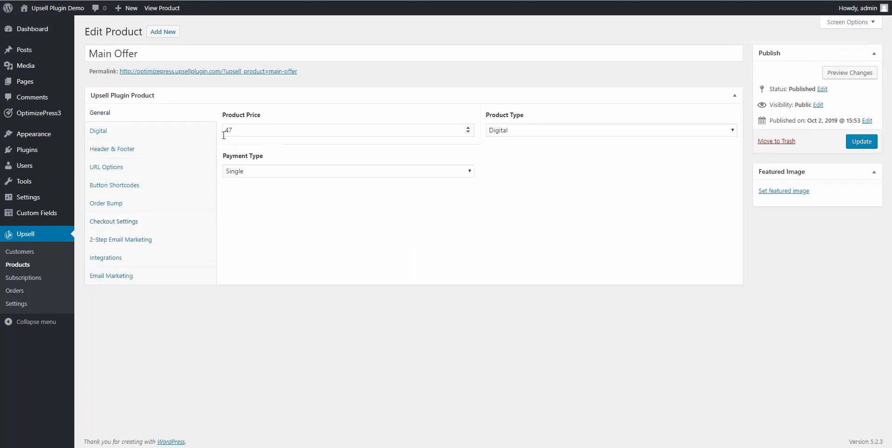
left_click(513, 132)
left_click(504, 153)
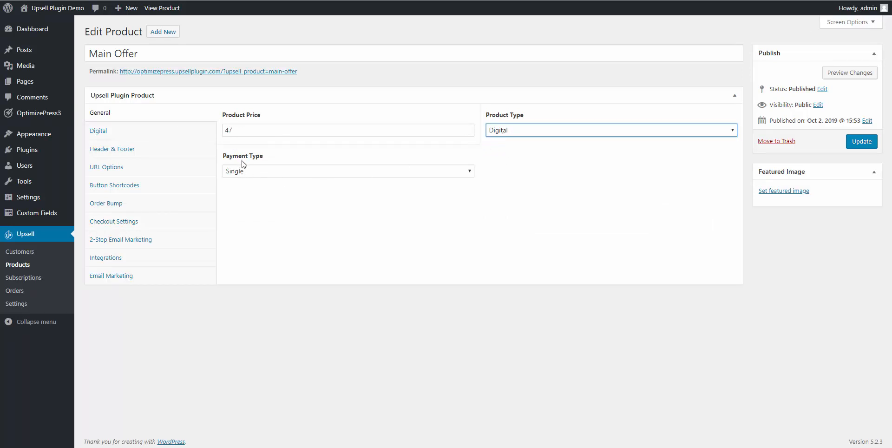
left_click(250, 172)
left_click(252, 190)
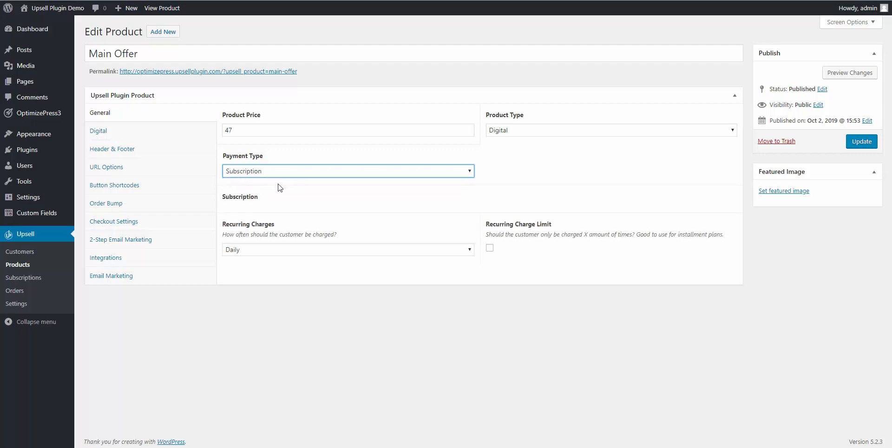
left_click(240, 253)
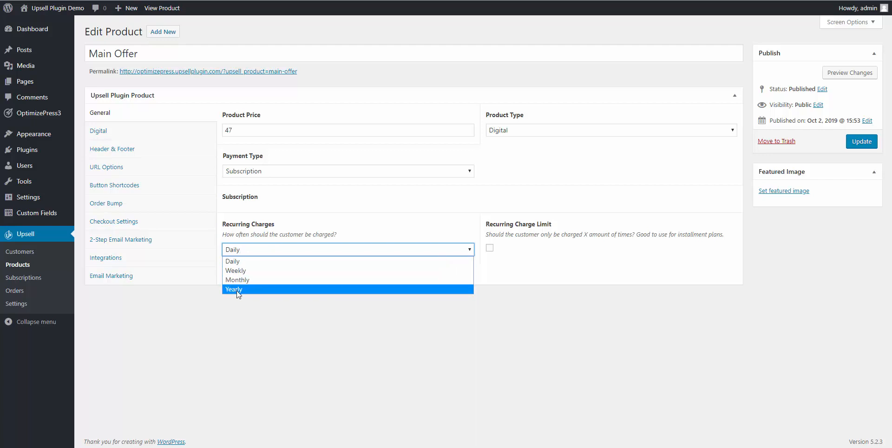
left_click(328, 310)
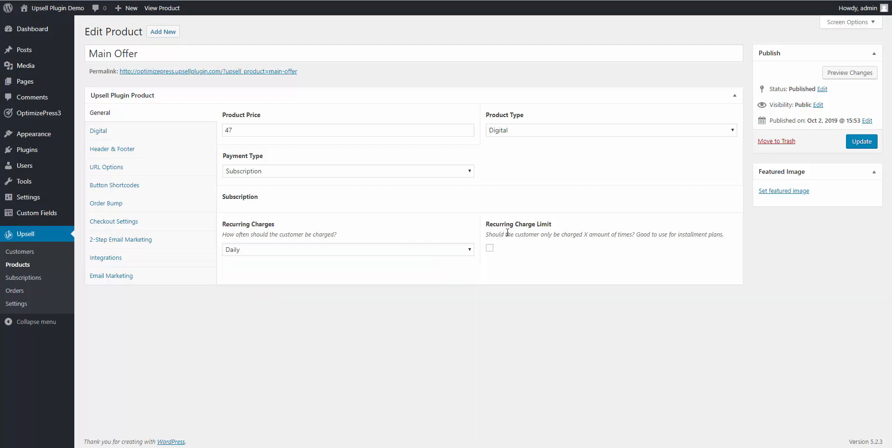
Try a Monthly charge with a recurring limit, then revert Payment Type to Single.
left_click(489, 247)
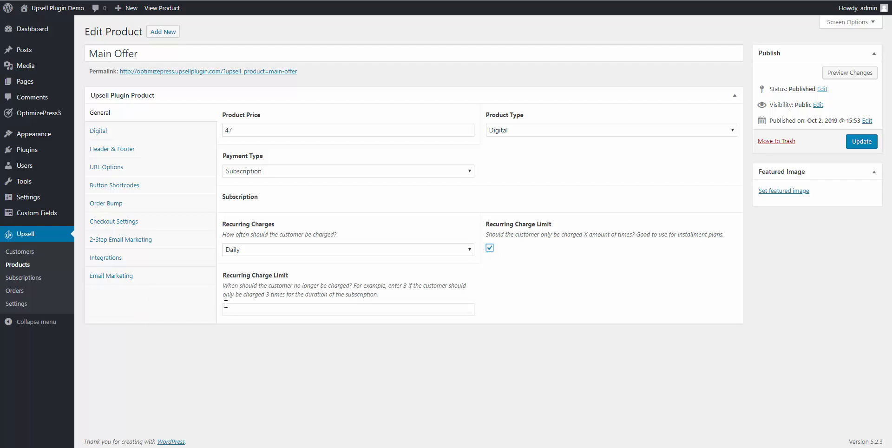
left_click(245, 253)
left_click(249, 281)
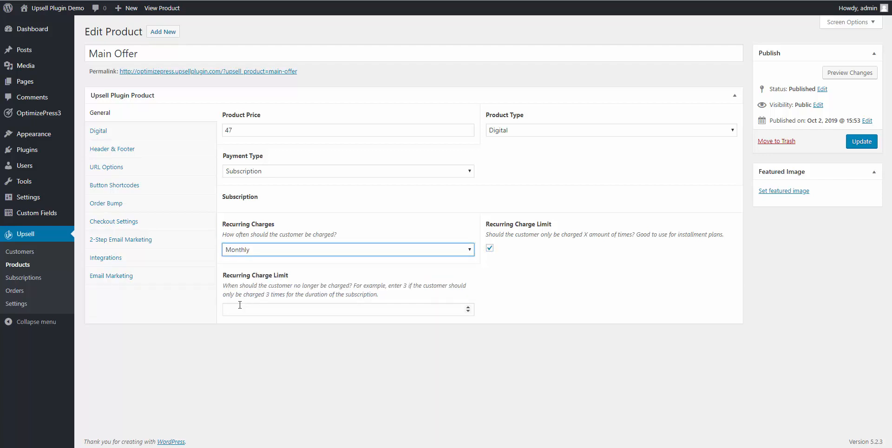
left_click(240, 304)
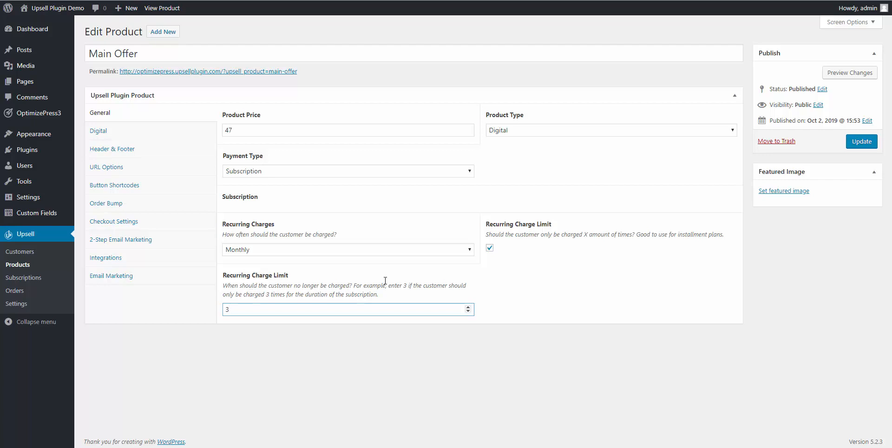
left_click(490, 247)
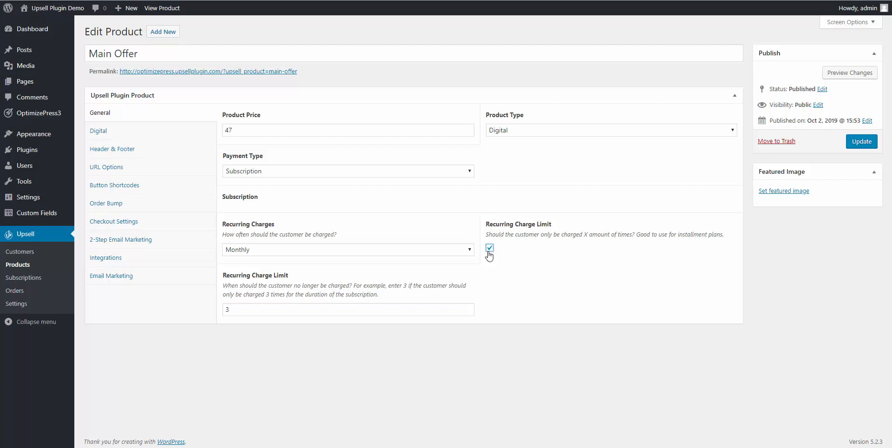
left_click(358, 172)
left_click(253, 181)
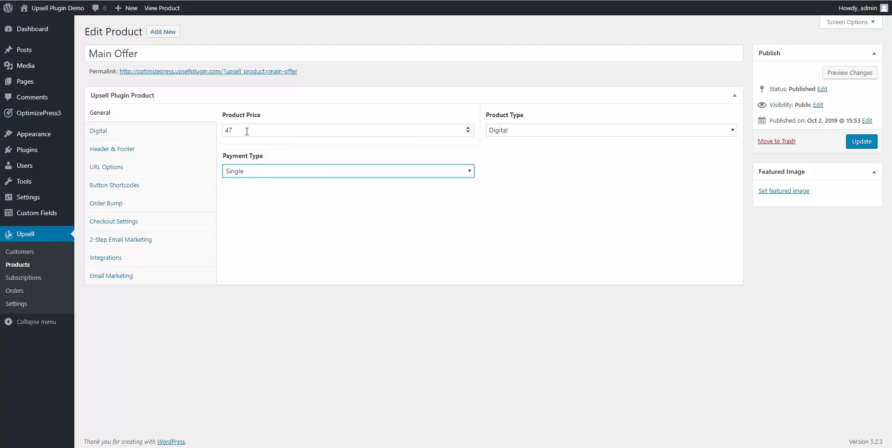
Copy the Main Offer's Purchase URL from its URL Options.
left_click(113, 168)
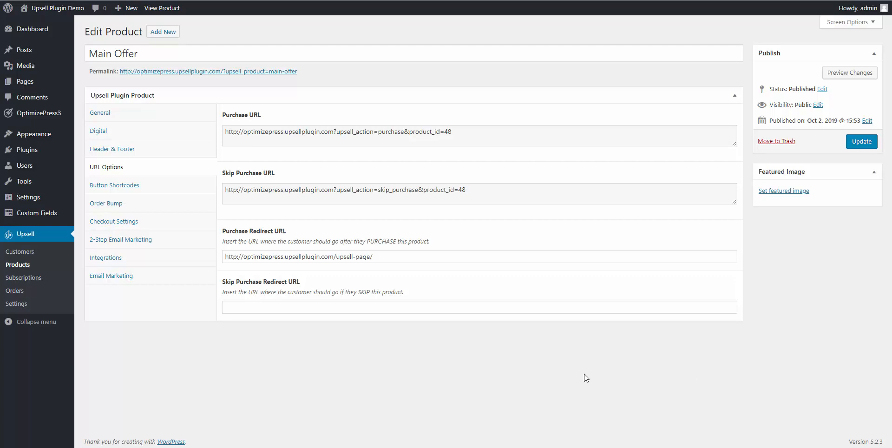
triple_click(233, 132)
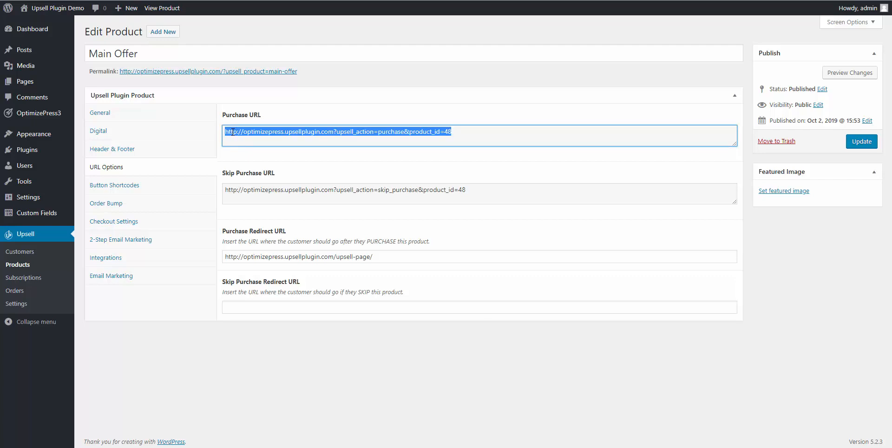
right_click(232, 133)
left_click(254, 140)
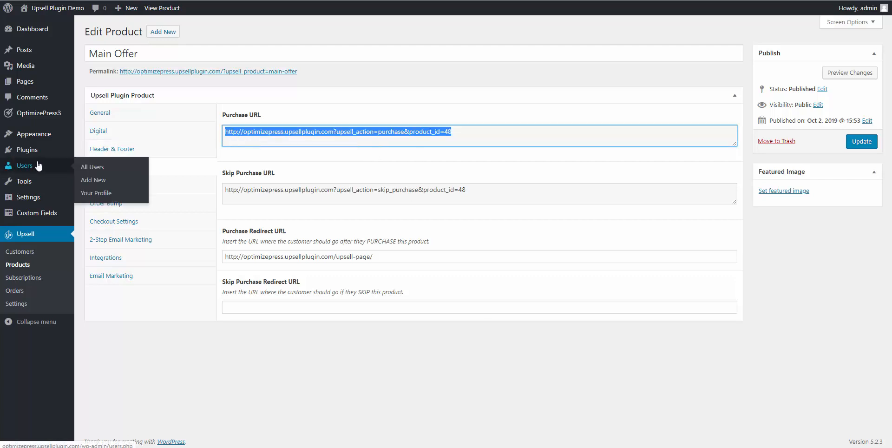
Go to All Pages and edit the Sales Page with OptimizePress.
mouse_move(31, 154)
mouse_move(29, 83)
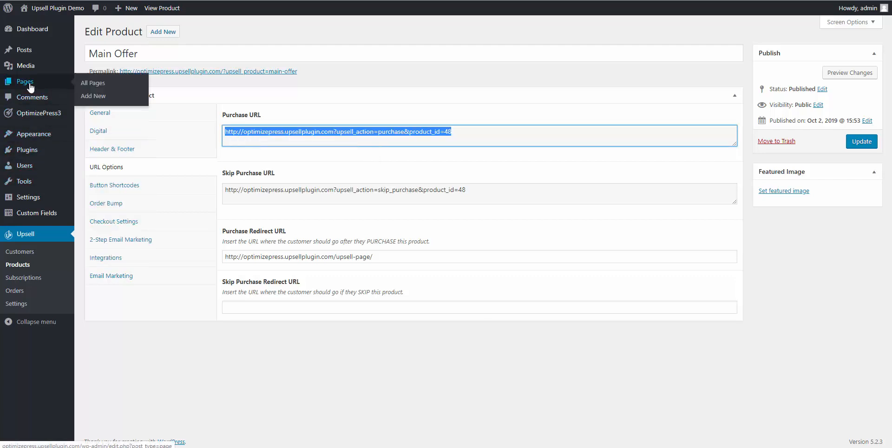
left_click(102, 85)
key("Escape")
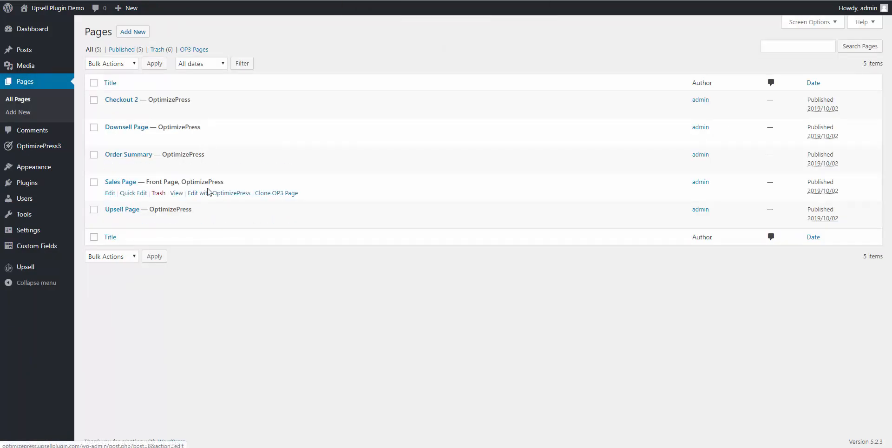
left_click(225, 193)
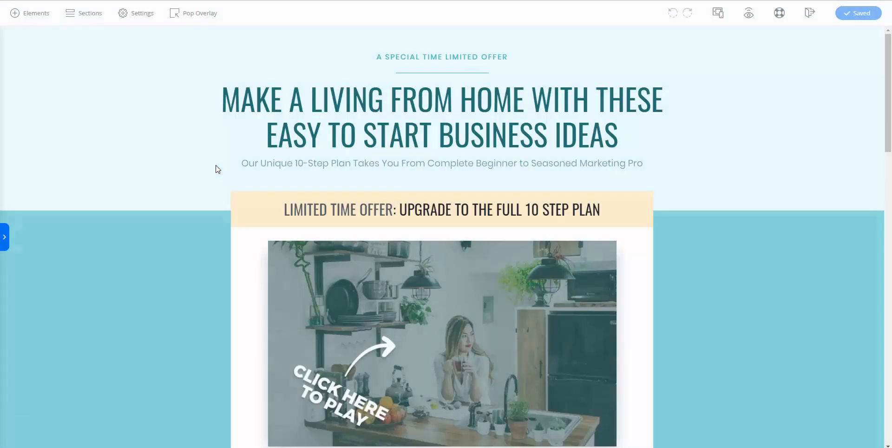
Paste the Main Offer purchase URL into the first Add to Cart button's link.
scroll(248, 182, "down", 3)
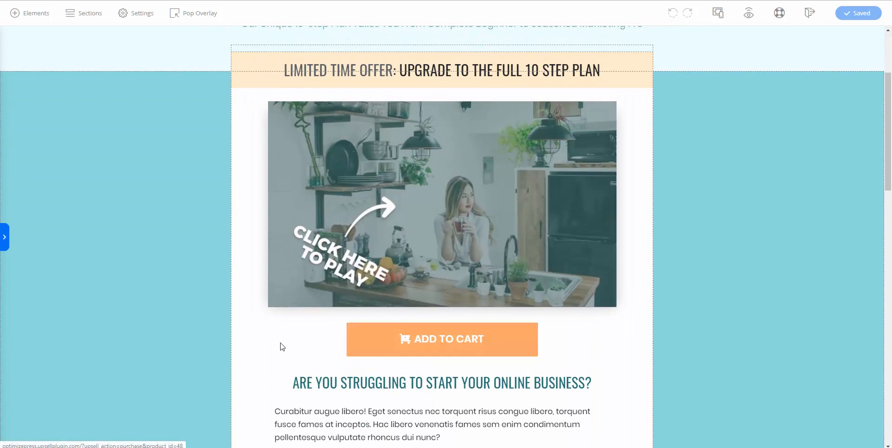
scroll(296, 293, "down", 1)
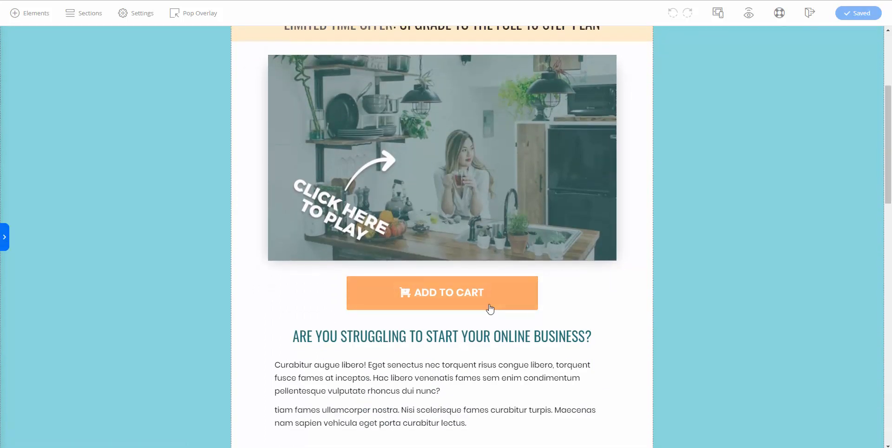
left_click(421, 309)
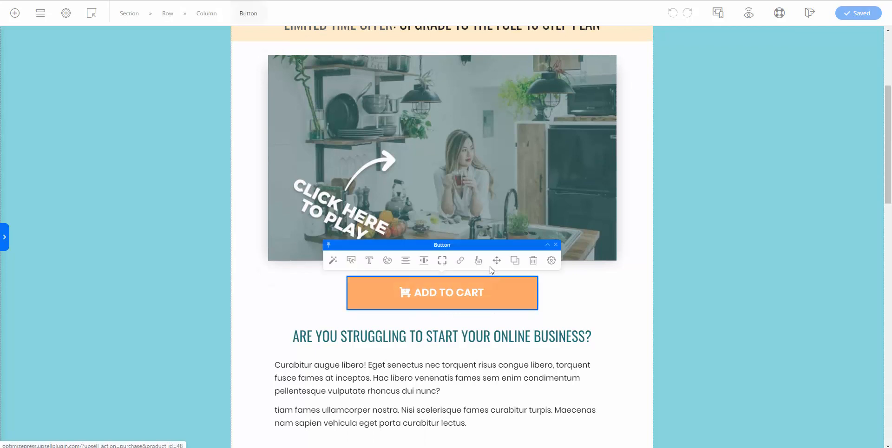
left_click(461, 264)
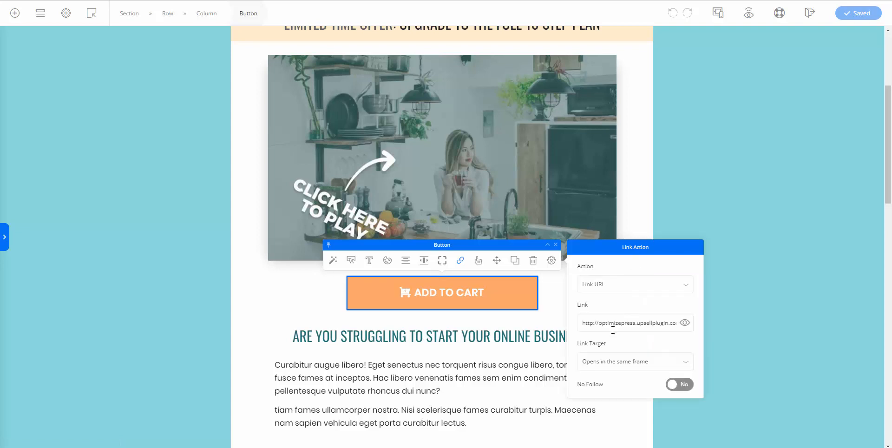
triple_click(610, 323)
key("ctrl+v")
left_click(766, 325)
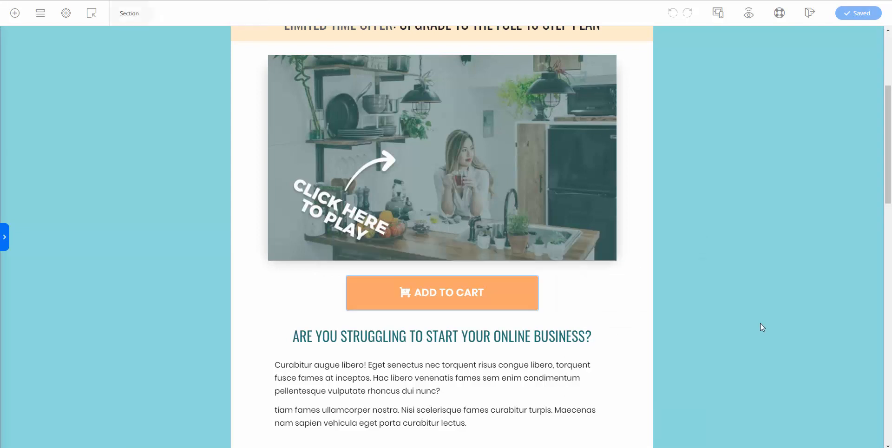
Check the links on the course-section and $47 Add to Cart buttons.
scroll(486, 292, "down", 9)
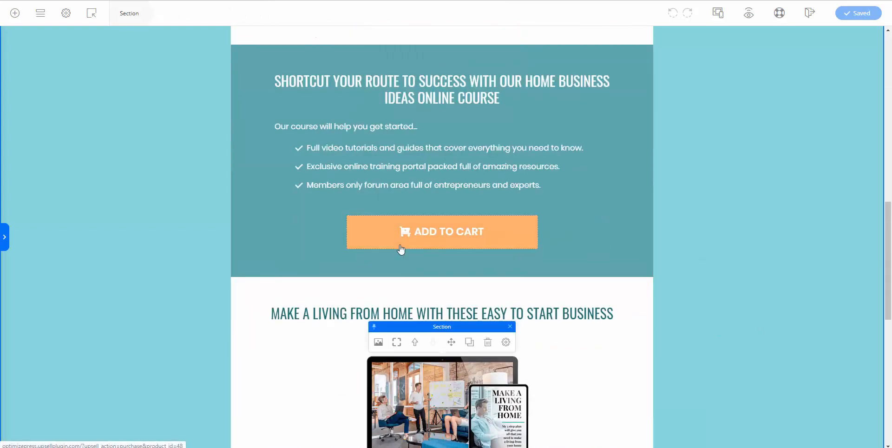
left_click(401, 250)
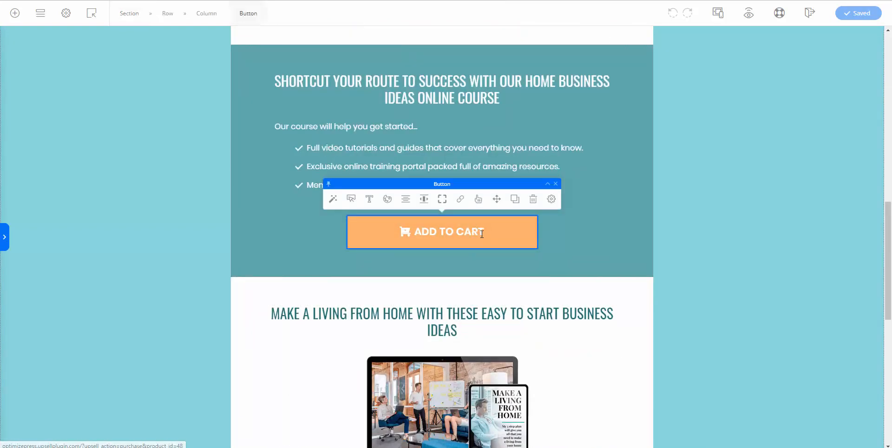
left_click(461, 199)
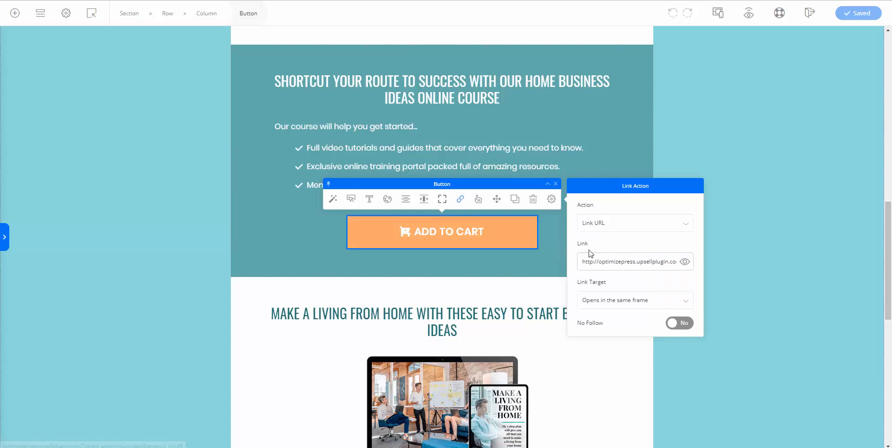
left_click(766, 247)
scroll(694, 231, "down", 5)
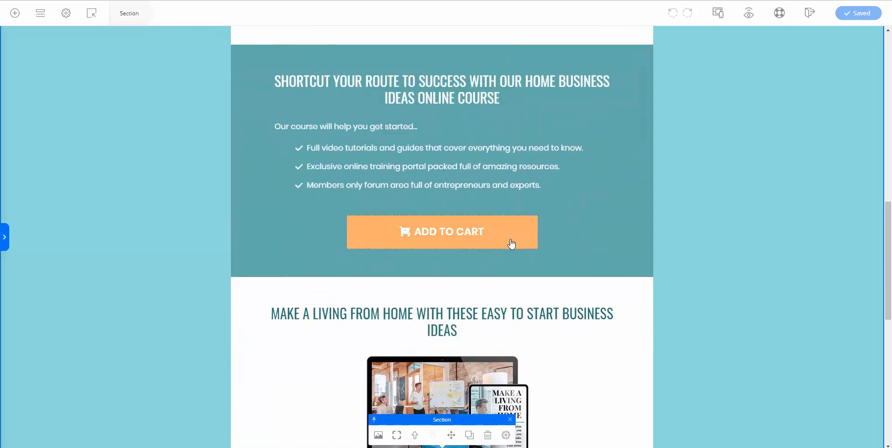
scroll(506, 237, "down", 10)
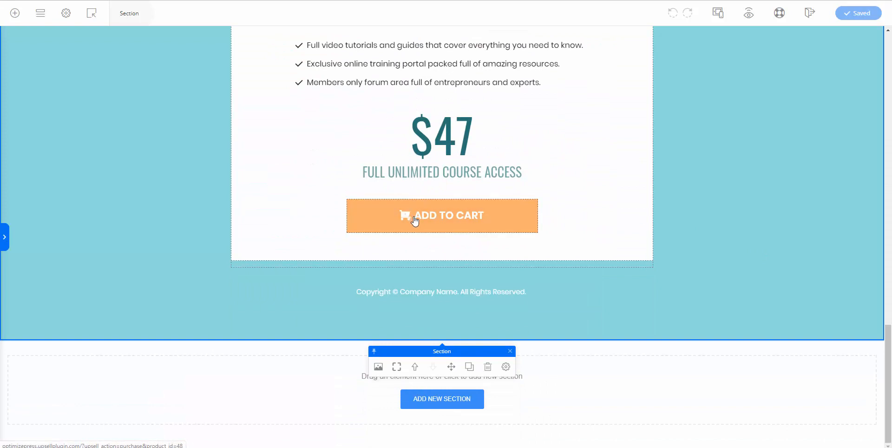
left_click(419, 231)
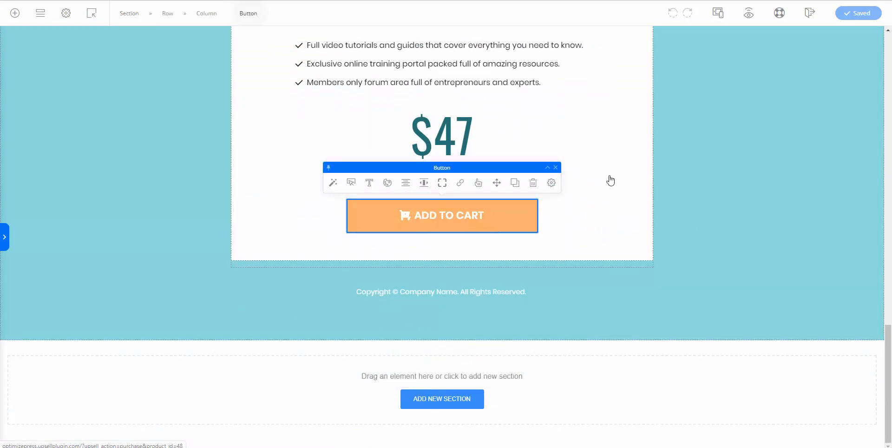
left_click(460, 183)
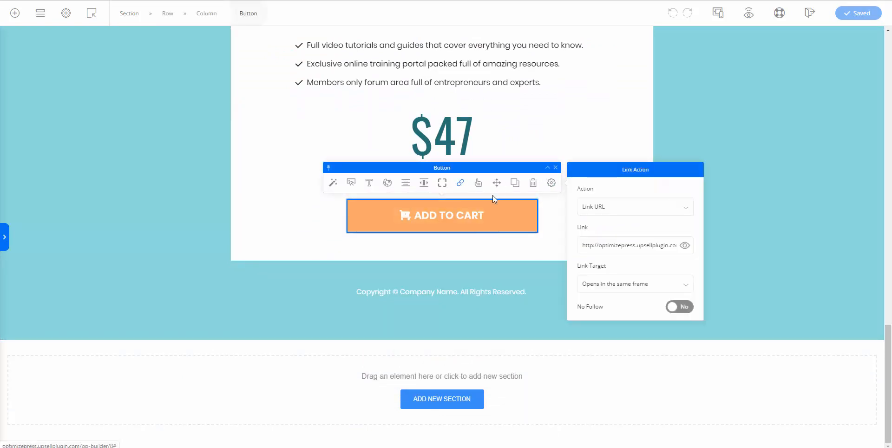
triple_click(633, 243)
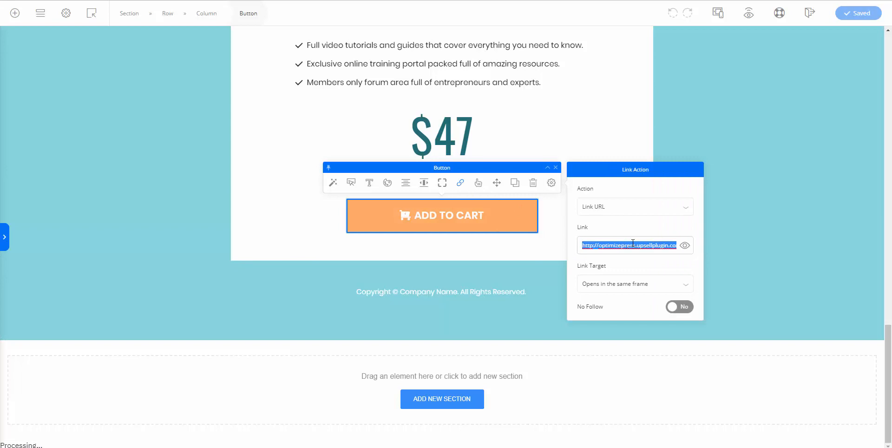
left_click(715, 222)
Exit the OptimizePress editor back to WordPress.
scroll(635, 230, "up", 4)
scroll(635, 230, "up", 10)
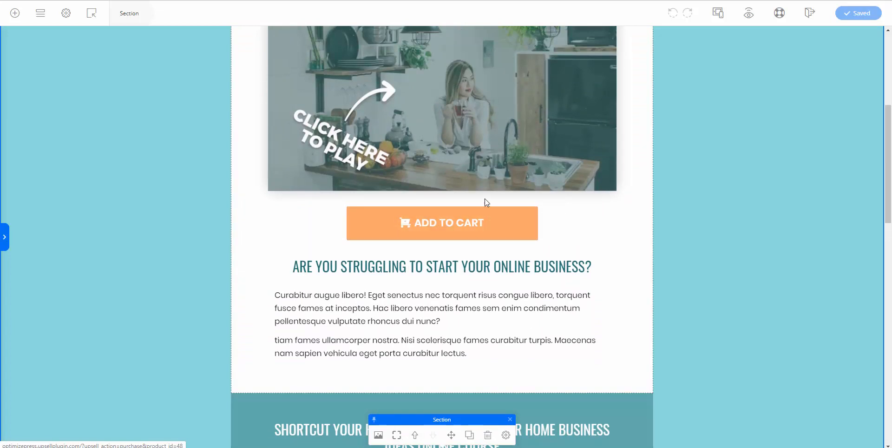
left_click(809, 13)
Open the Main Offer product from Upsell > Products.
mouse_move(37, 270)
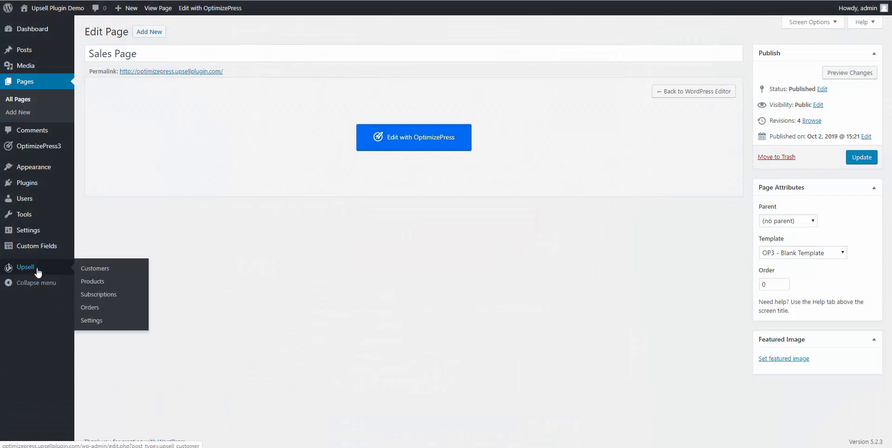
left_click(91, 283)
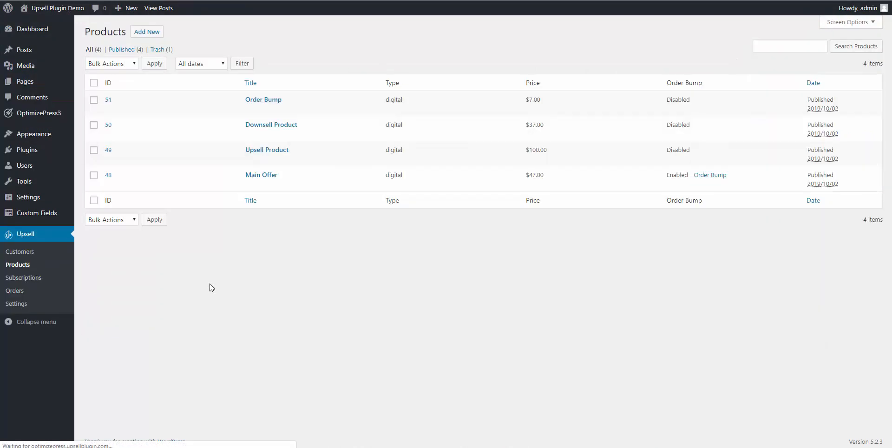
left_click(266, 176)
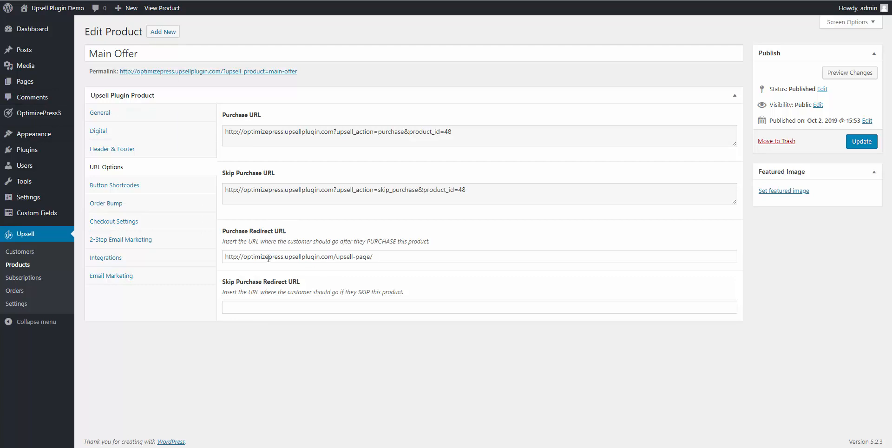
From All Pages, open the Upsell Page in a new browser tab.
mouse_move(21, 83)
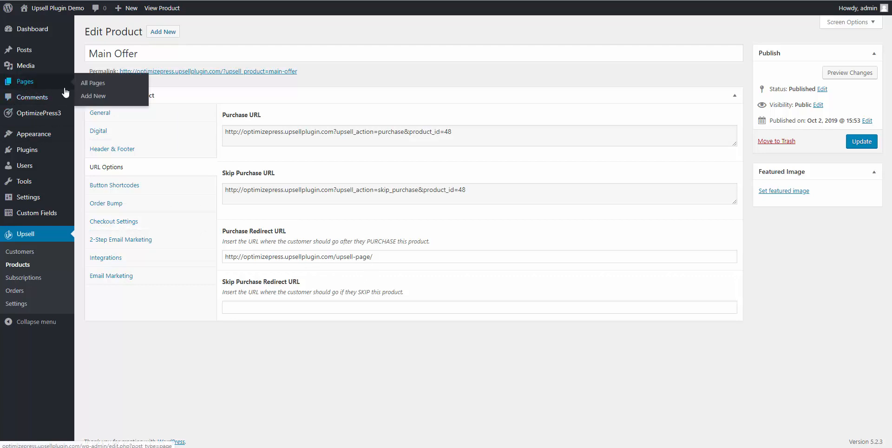
right_click(86, 88)
key("Escape")
left_click(87, 88)
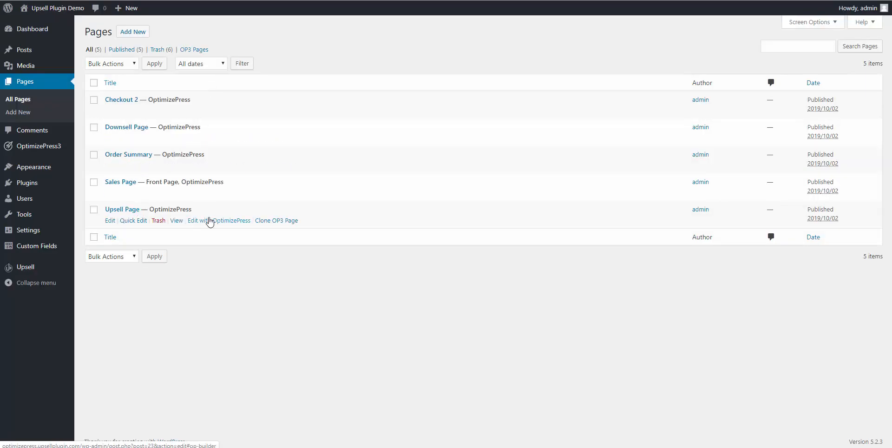
right_click(174, 221)
left_click(197, 227)
key("ctrl+Tab")
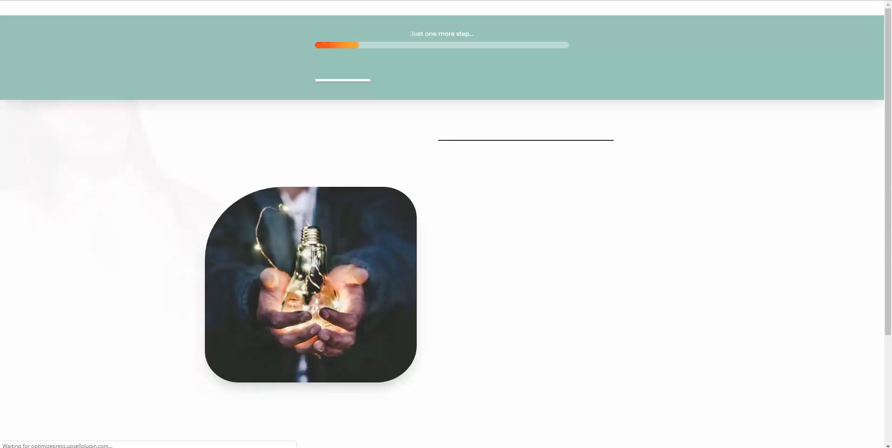
Back on Main Offer, review the upsell-page Purchase Redirect URL and the empty Skip Purchase Redirect URL.
key("ctrl+Tab")
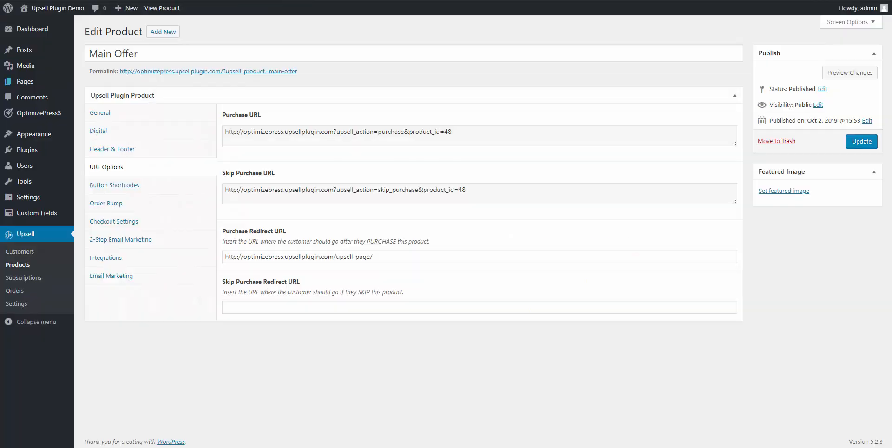
double_click(305, 260)
key("End")
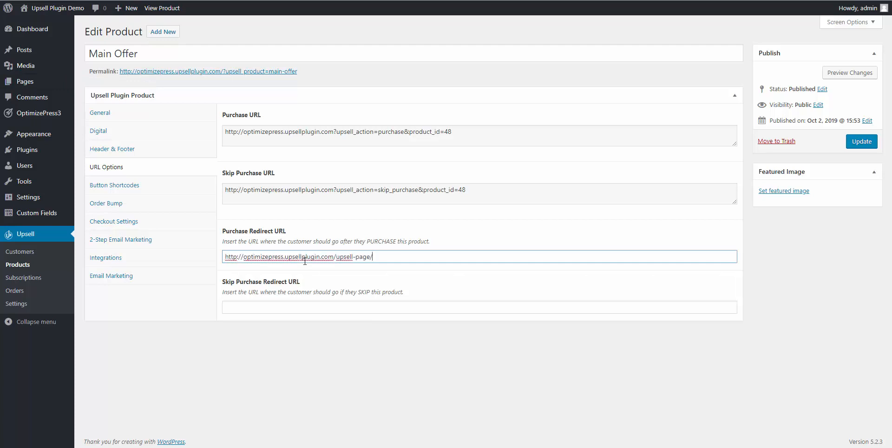
left_click(276, 307)
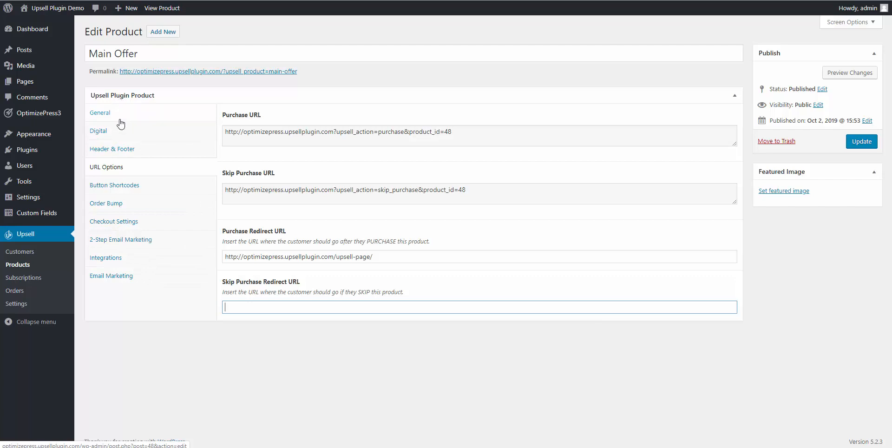
left_click(134, 223)
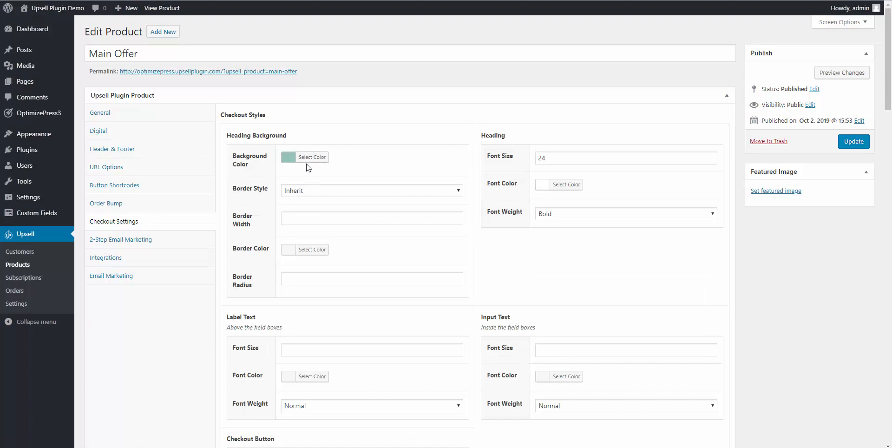
Scroll through the Main Offer's Checkout Settings.
scroll(392, 193, "down", 4)
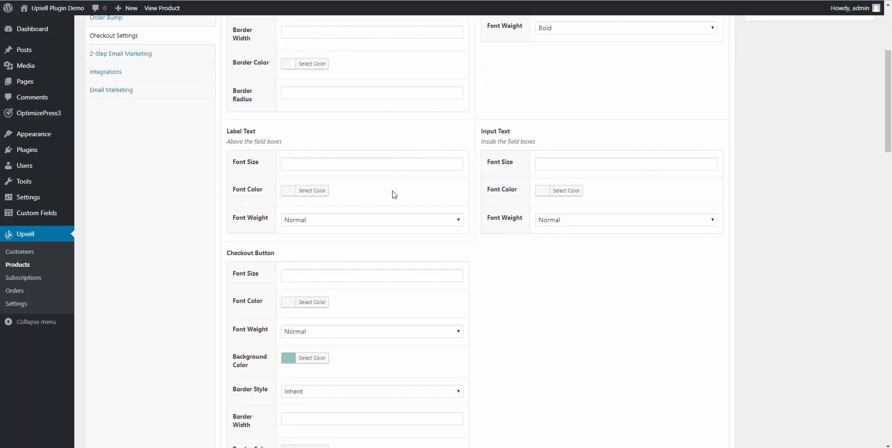
scroll(392, 194, "down", 8)
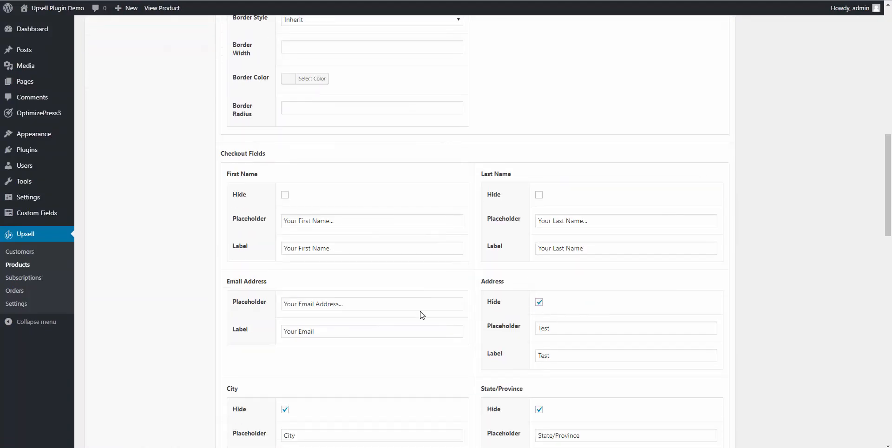
scroll(422, 315, "down", 3)
scroll(513, 266, "down", 13)
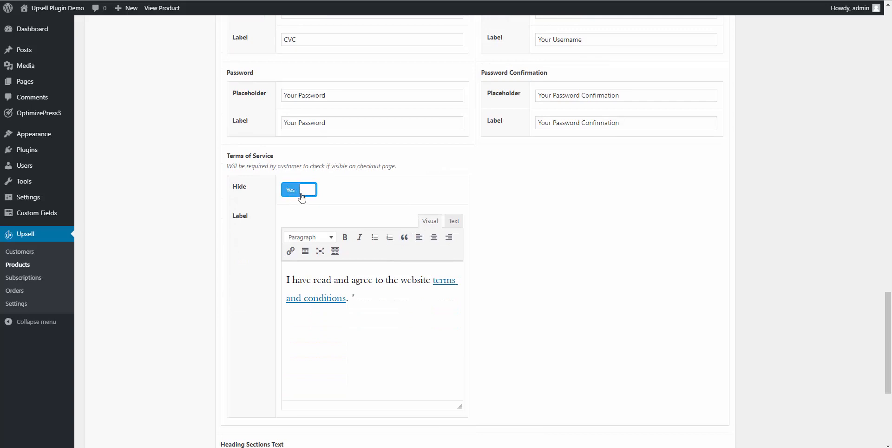
scroll(306, 204, "down", 3)
scroll(321, 248, "up", 1)
scroll(322, 253, "up", 20)
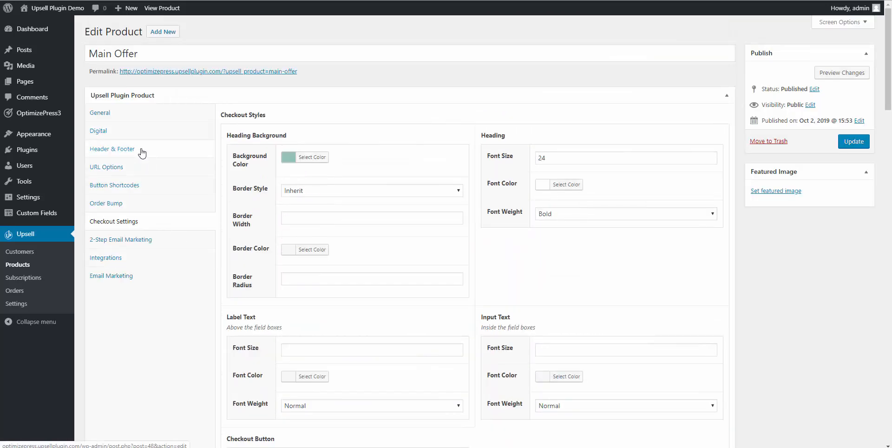
Update the Main Offer product and return to the Products list.
left_click(105, 115)
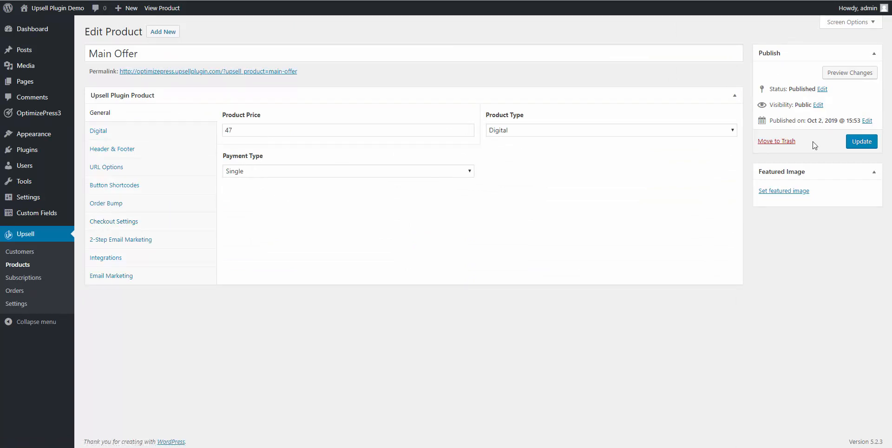
left_click(858, 144)
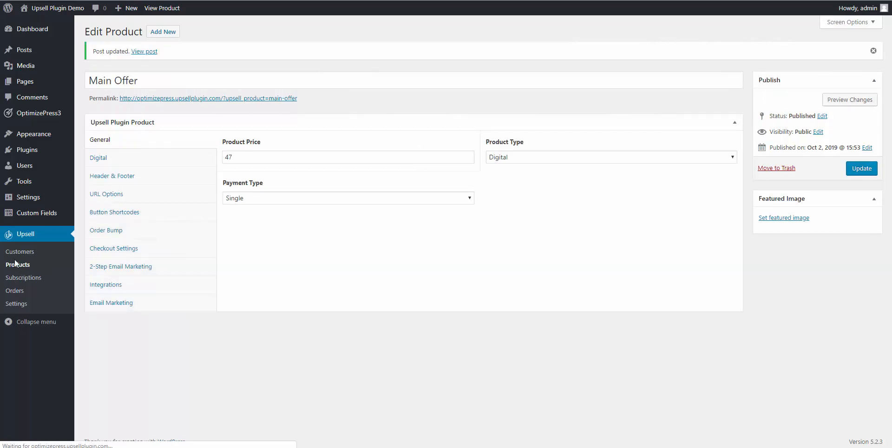
left_click(15, 265)
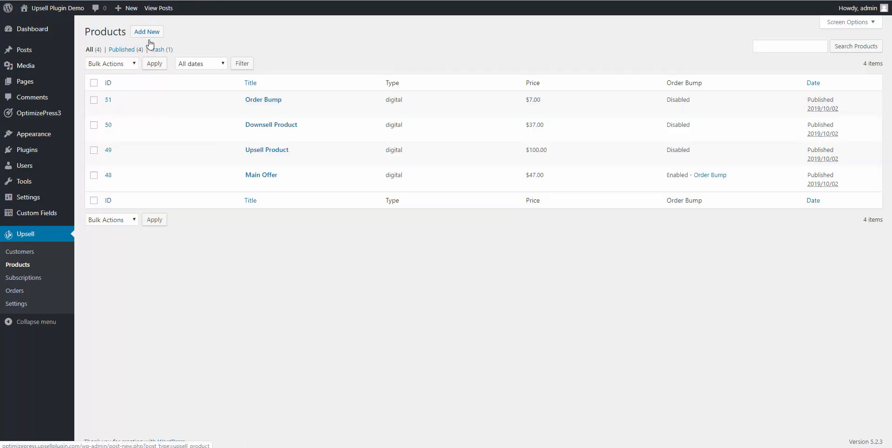
Show the Upsell Product's URL Options and edit the Upsell Page with OptimizePress in a new tab.
left_click(253, 152)
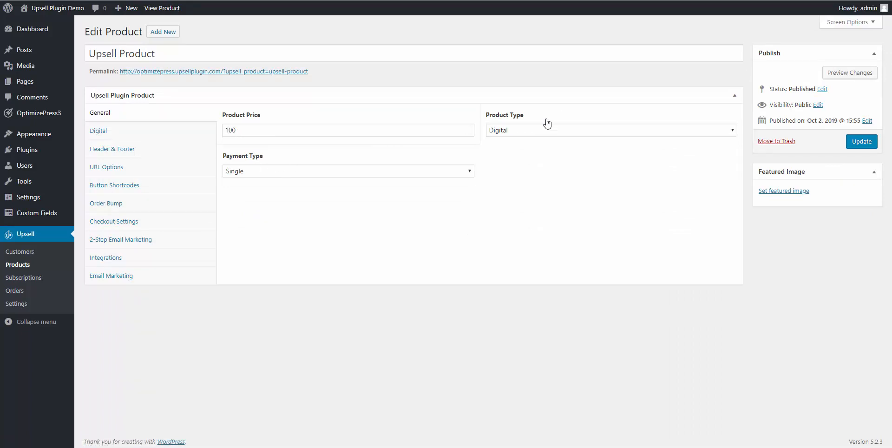
left_click(110, 171)
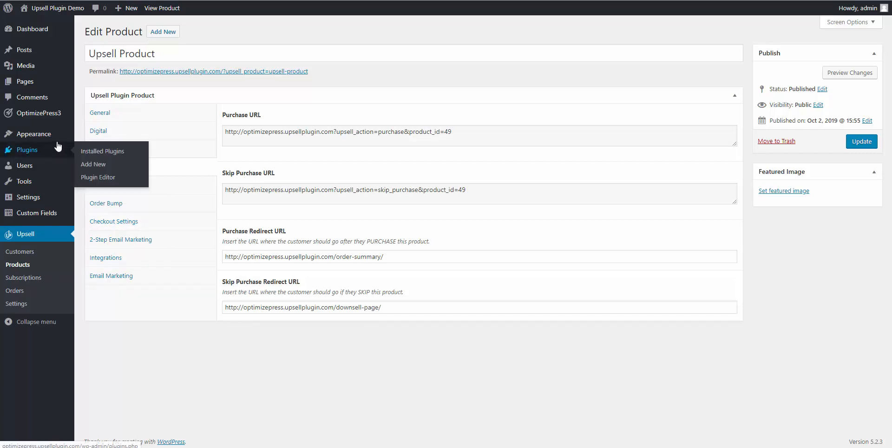
right_click(92, 83)
left_click(104, 86)
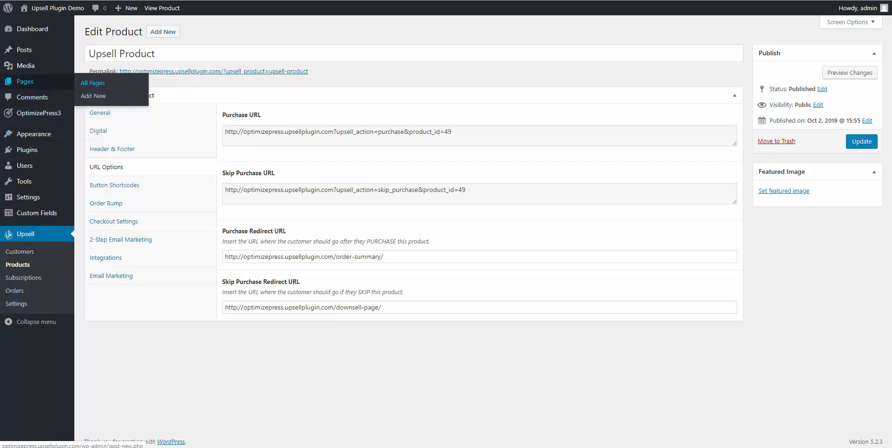
left_click(231, 0)
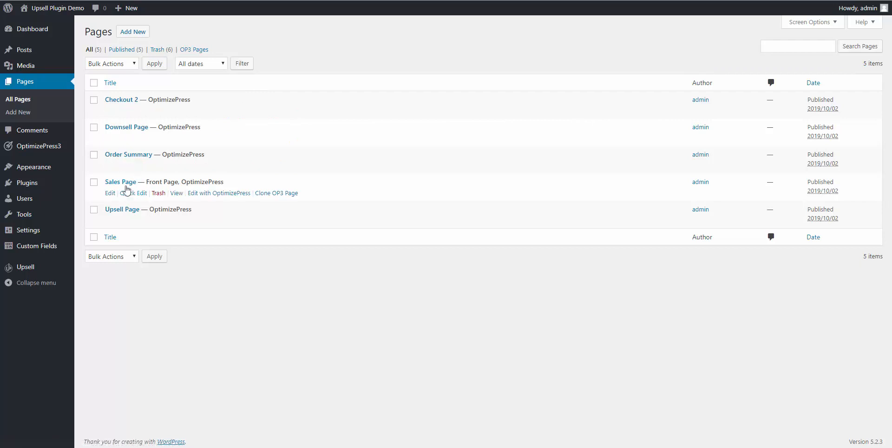
left_click(199, 223)
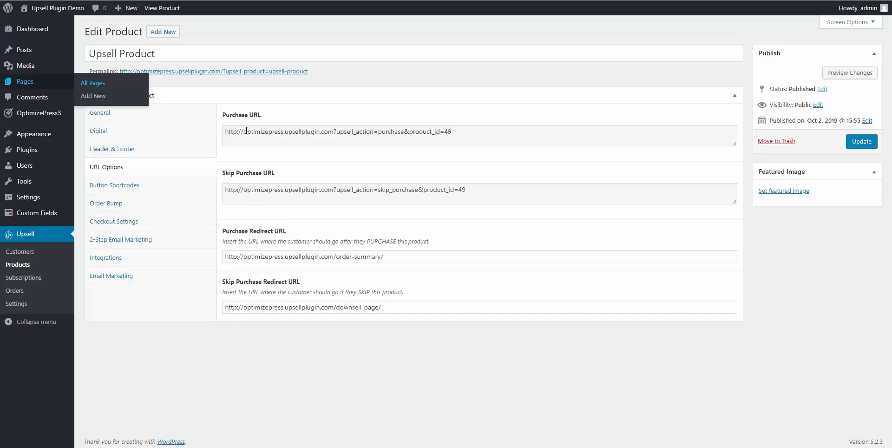
Copy the Upsell Product's Purchase URL.
left_click(246, 131)
right_click(246, 131)
left_click(270, 139)
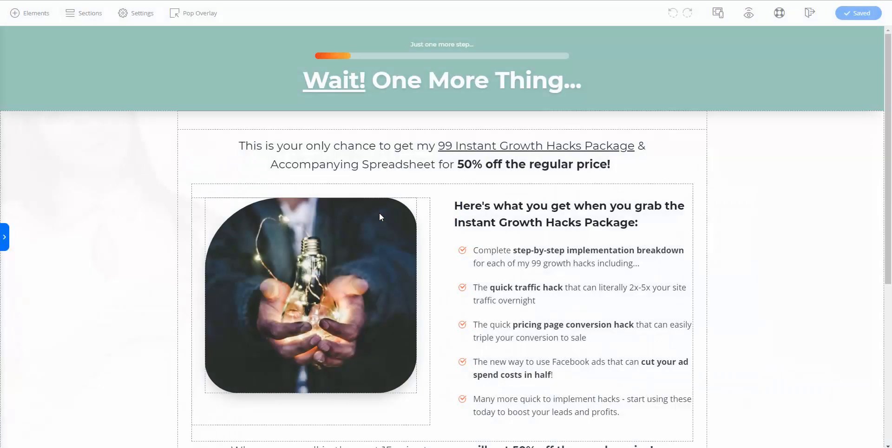
Confirm the Enroll Now button links to the upsell purchase URL.
scroll(380, 214, "down", 6)
left_click(371, 242)
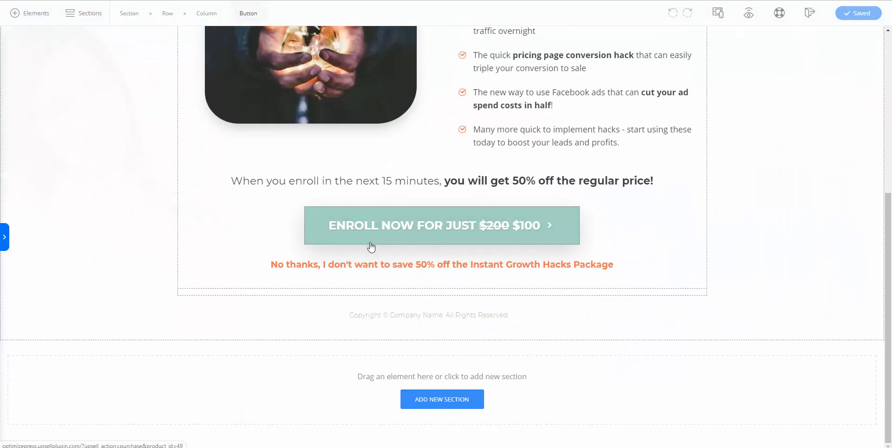
left_click(460, 190)
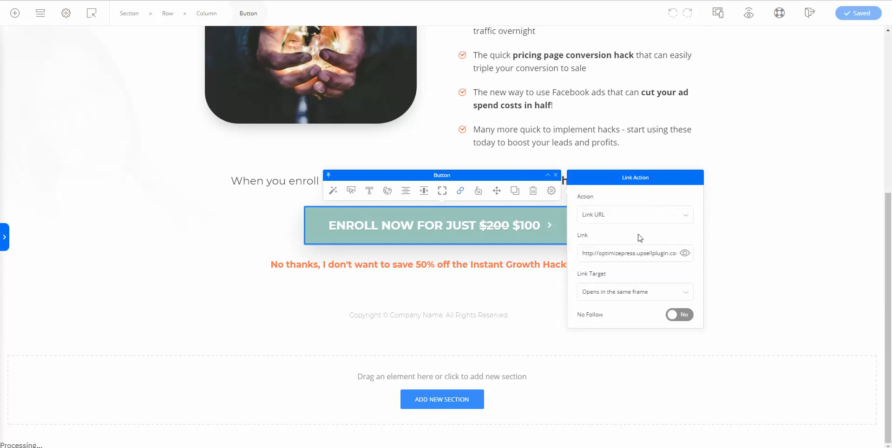
left_click(637, 252)
left_click(743, 246)
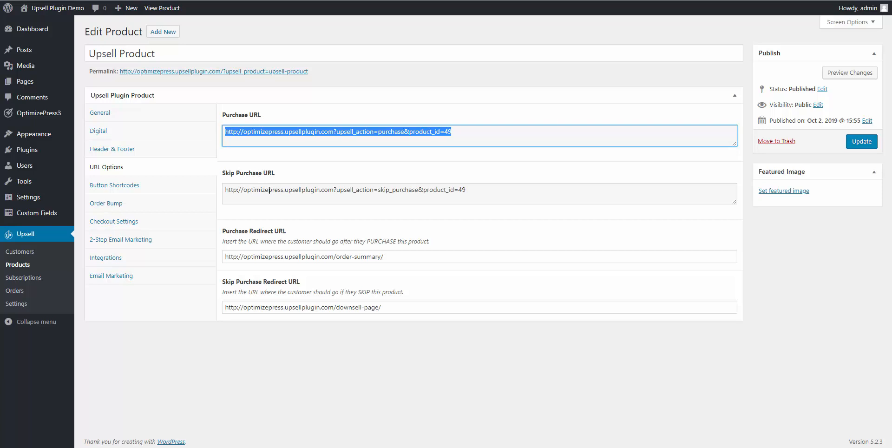
Set the No thanks text's Link URL to the copied Skip Purchase URL, then exit the editor.
left_click(269, 191)
right_click(269, 191)
left_click(288, 199)
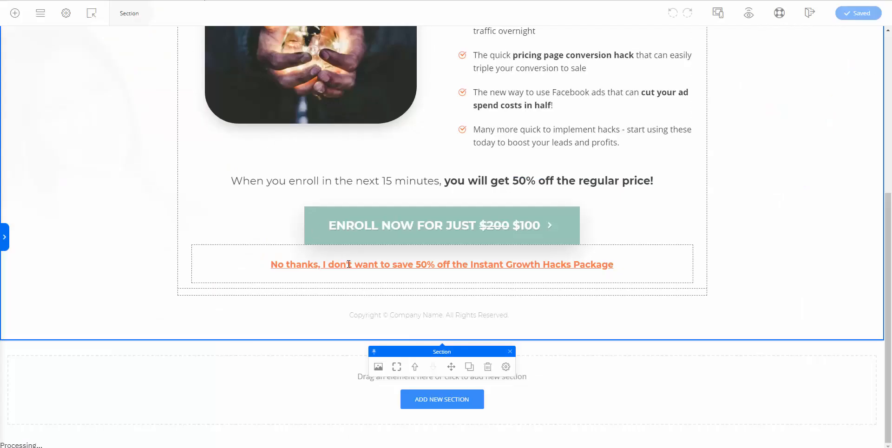
triple_click(349, 264)
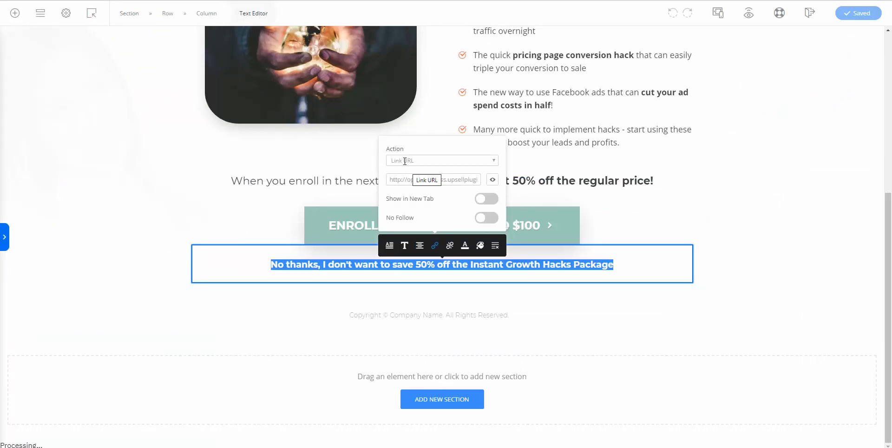
left_click(404, 161)
left_click(407, 170)
triple_click(408, 179)
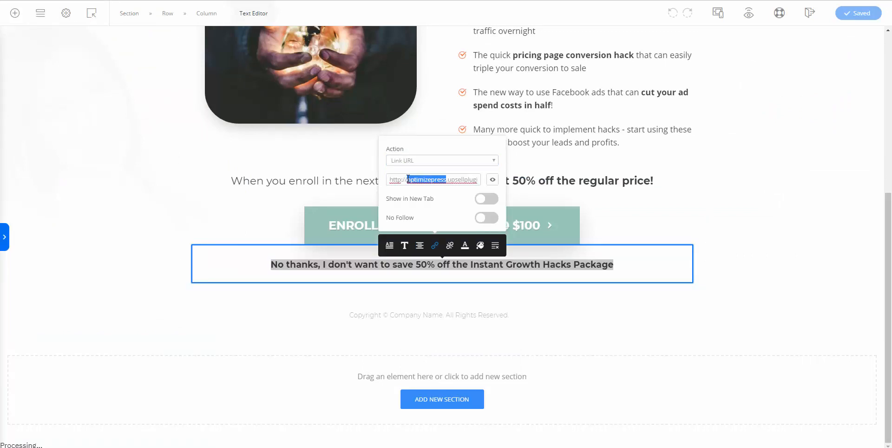
key("ctrl+v")
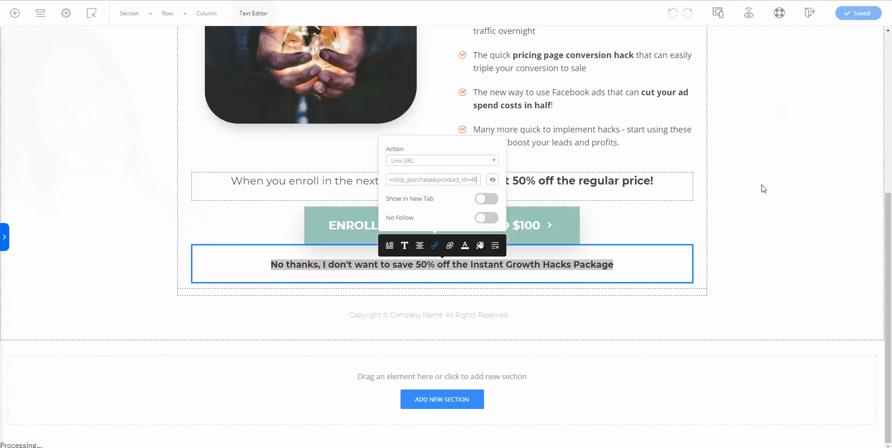
left_click(573, 209)
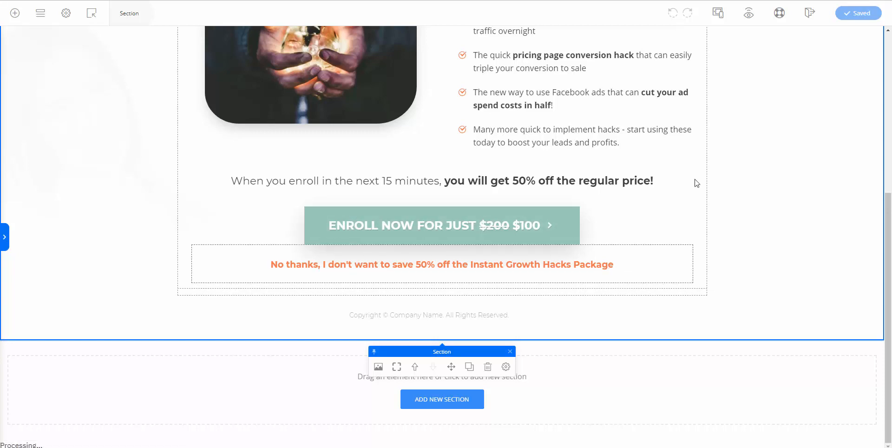
left_click(809, 12)
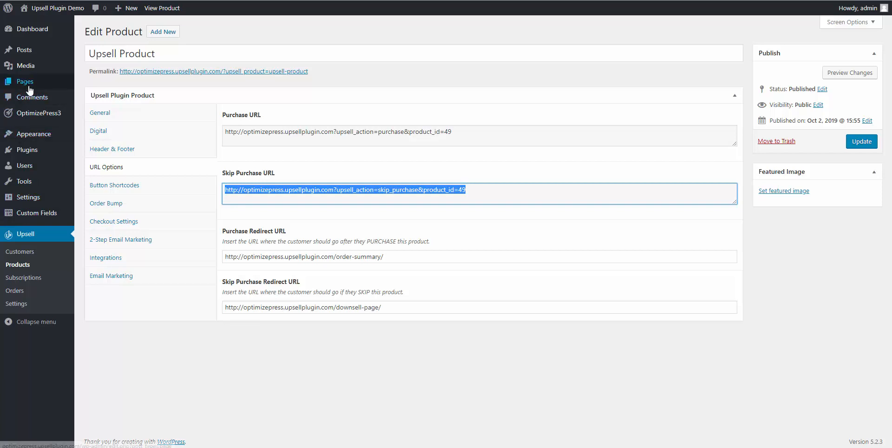
Set the Upsell Product's Purchase Redirect URL to the Order Summary page address.
left_click(92, 84)
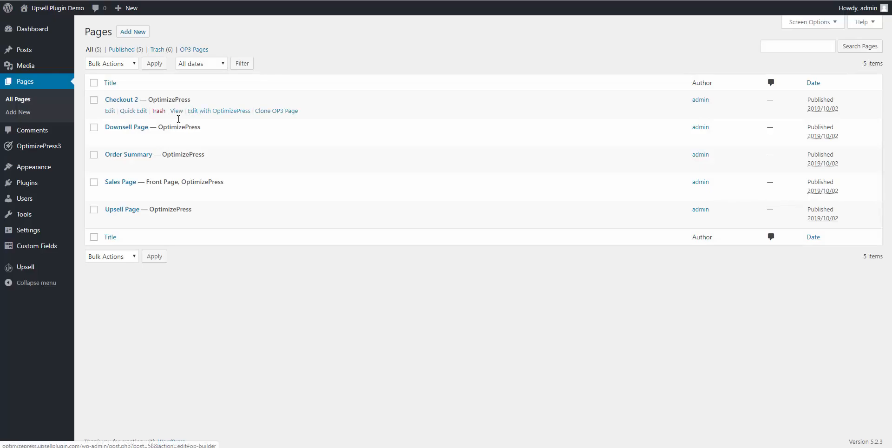
left_click(177, 166)
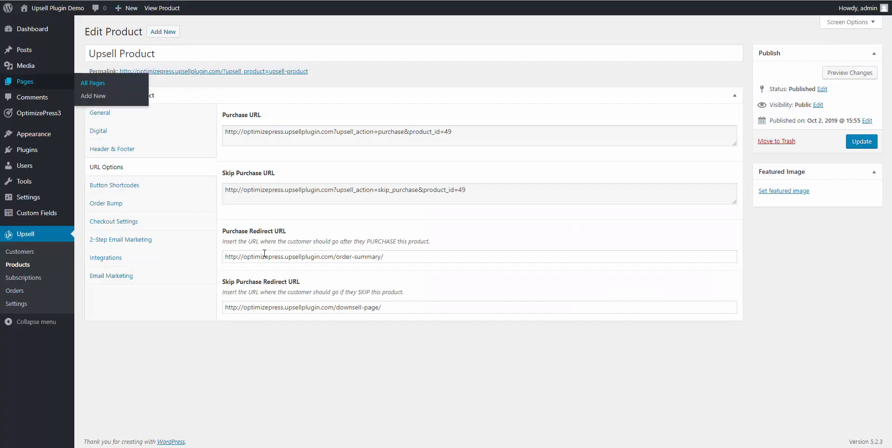
triple_click(264, 255)
key("ctrl+v")
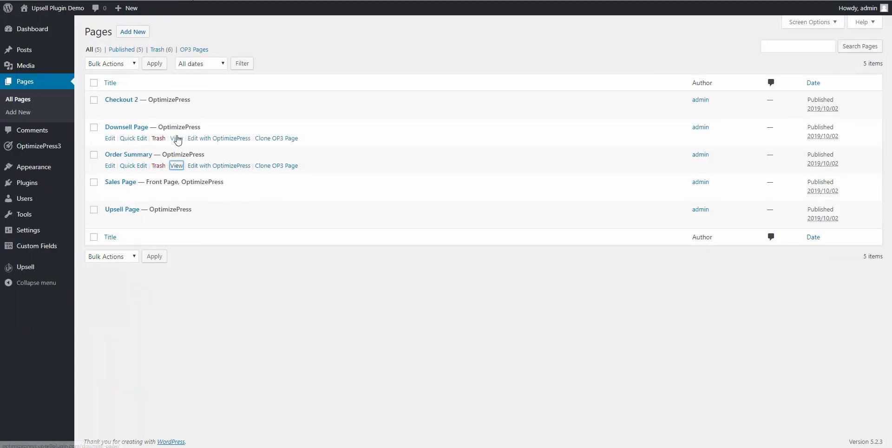
Keep the downsell-page Skip Purchase Redirect URL, update the product, and go to Products.
right_click(177, 139)
left_click(193, 144)
left_click(233, 0)
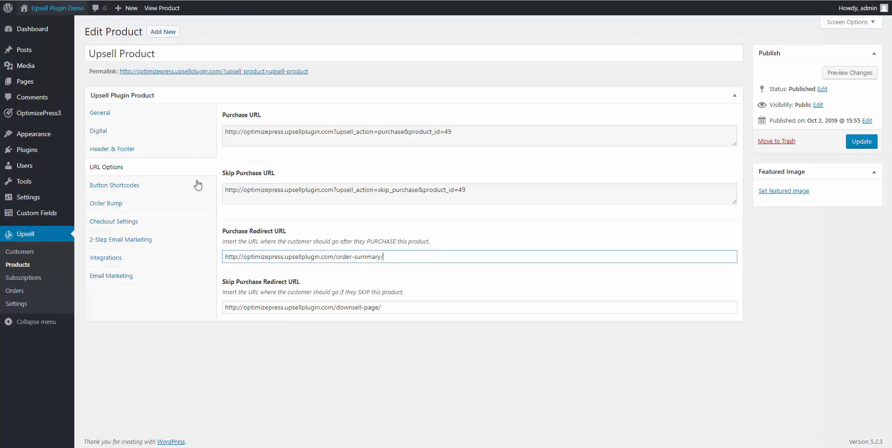
triple_click(265, 307)
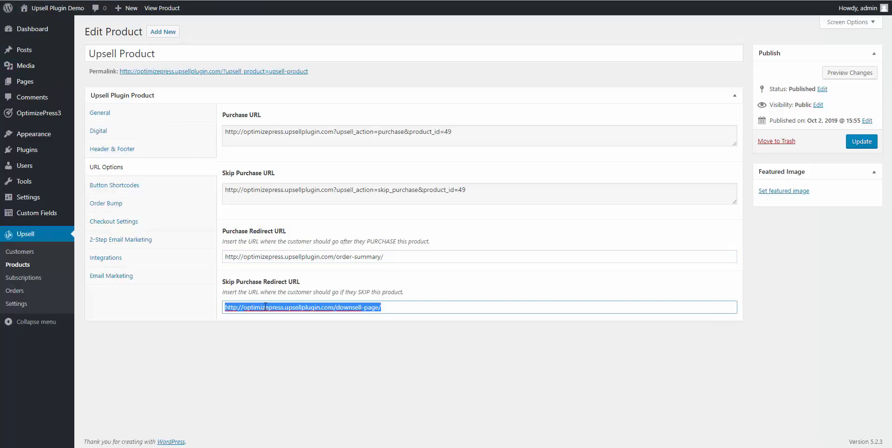
left_click(255, 305)
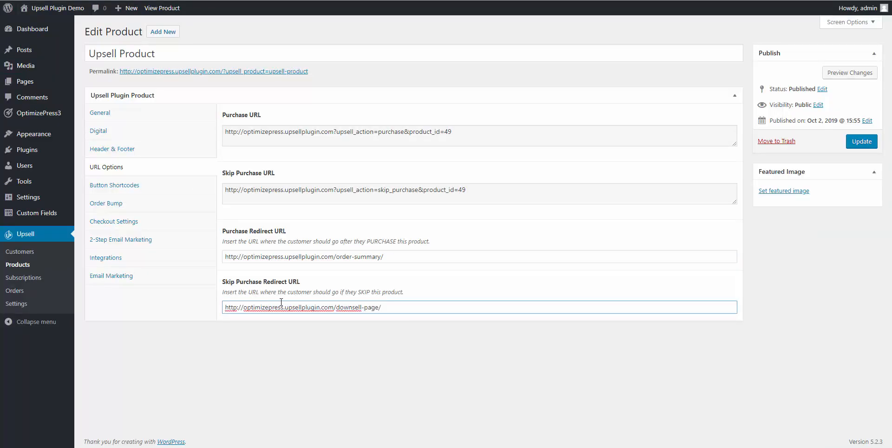
left_click(860, 141)
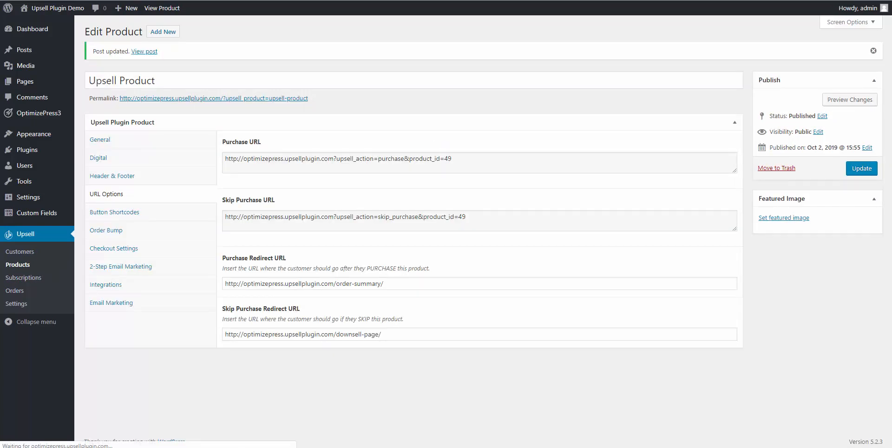
left_click(21, 265)
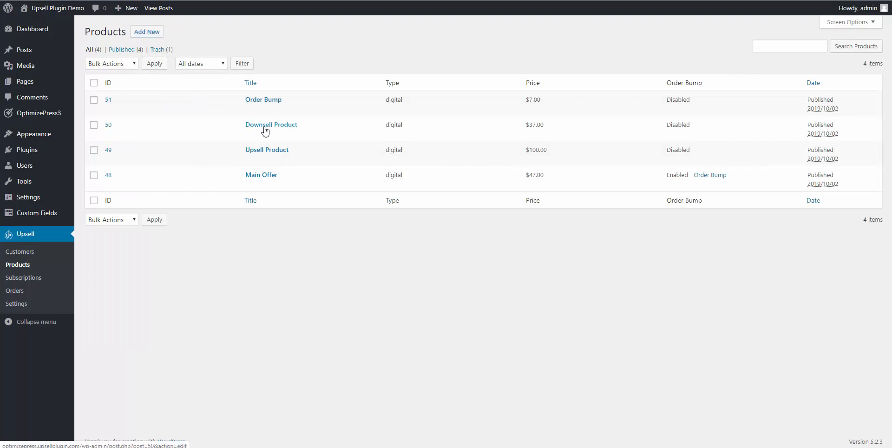
Check the Downsell Product's purchase URL (product_id=50) and edit the Downsell Page.
left_click(266, 132)
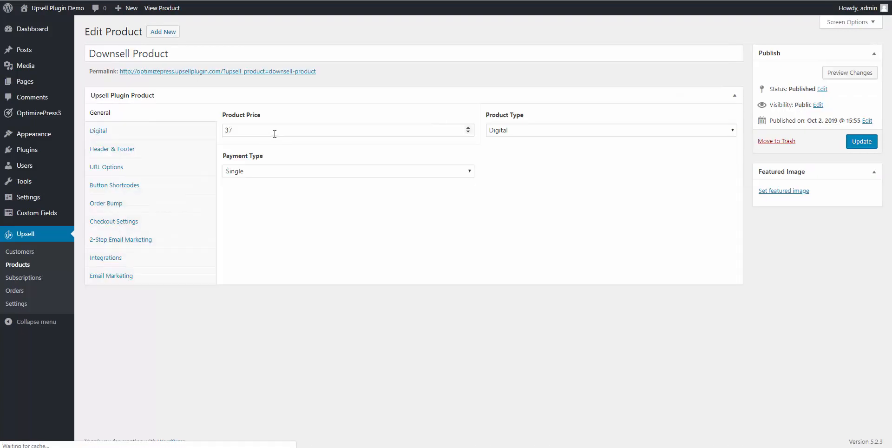
left_click(110, 168)
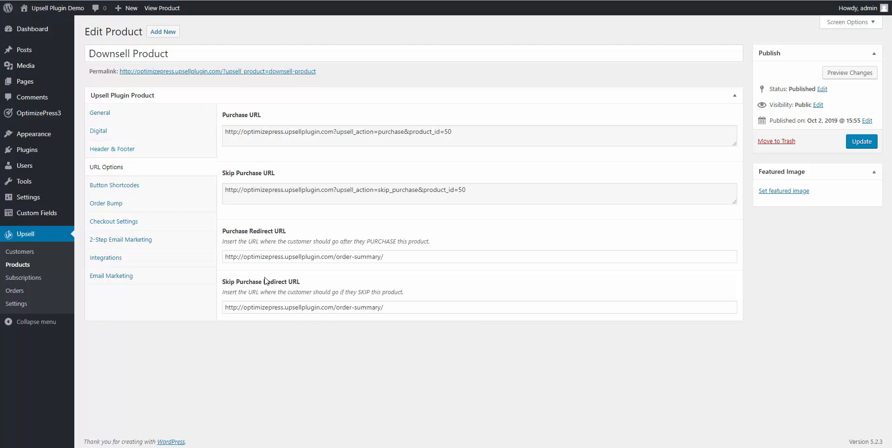
triple_click(255, 135)
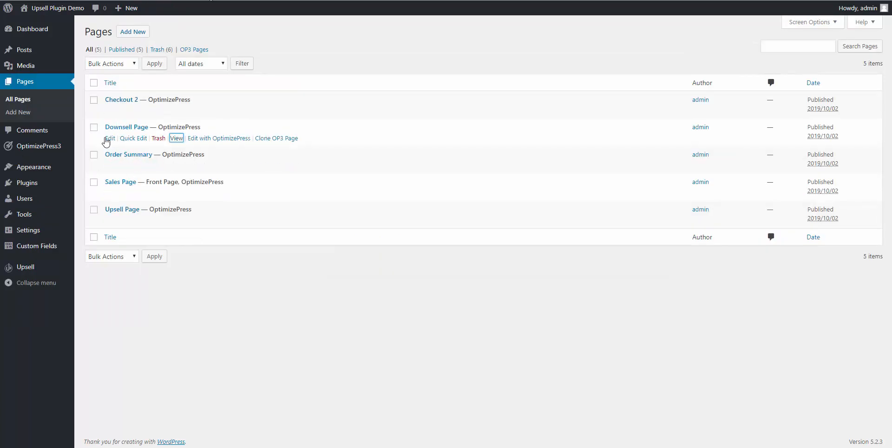
left_click(199, 139)
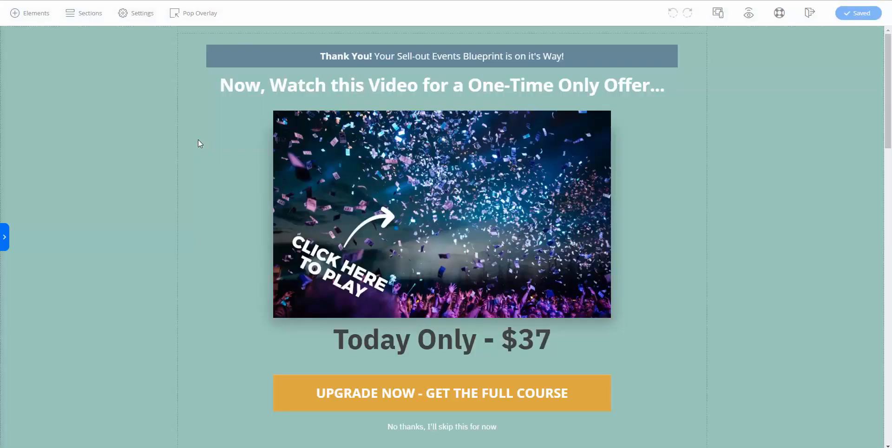
Confirm the Upgrade Now button links to the product_id=50 purchase URL, then select the skip purchase URL.
scroll(299, 272, "down", 2)
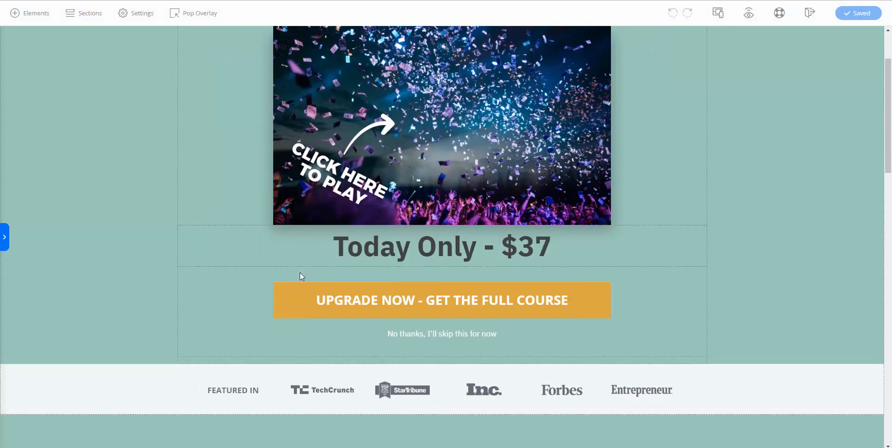
left_click(364, 317)
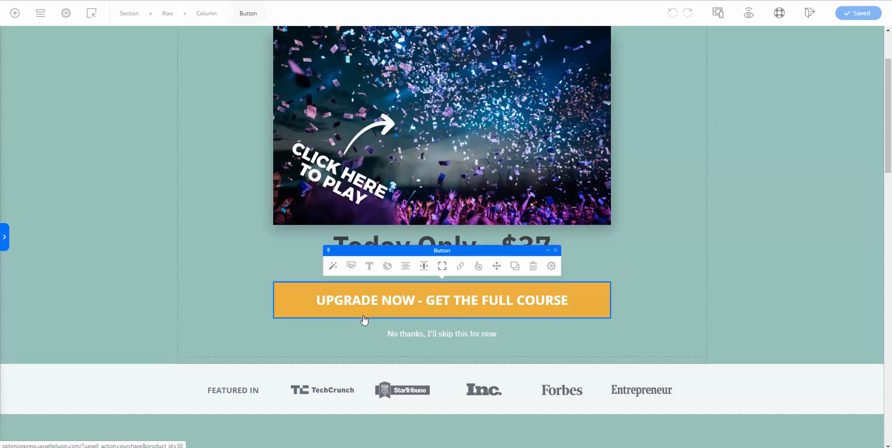
left_click(460, 266)
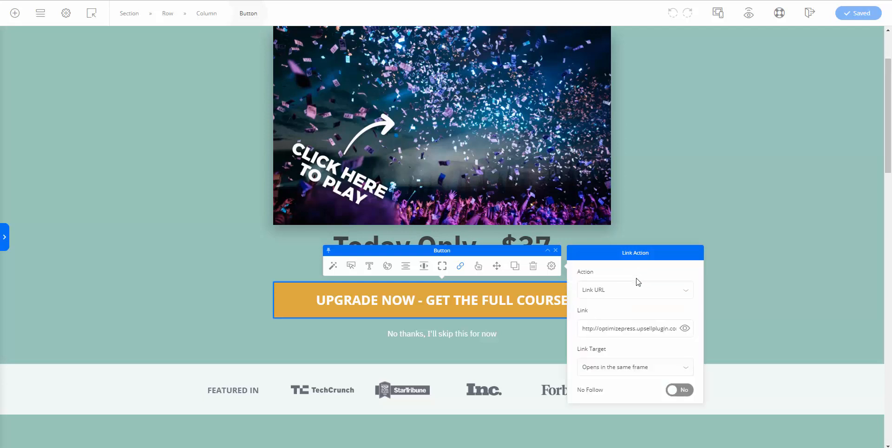
double_click(617, 327)
left_click(768, 292)
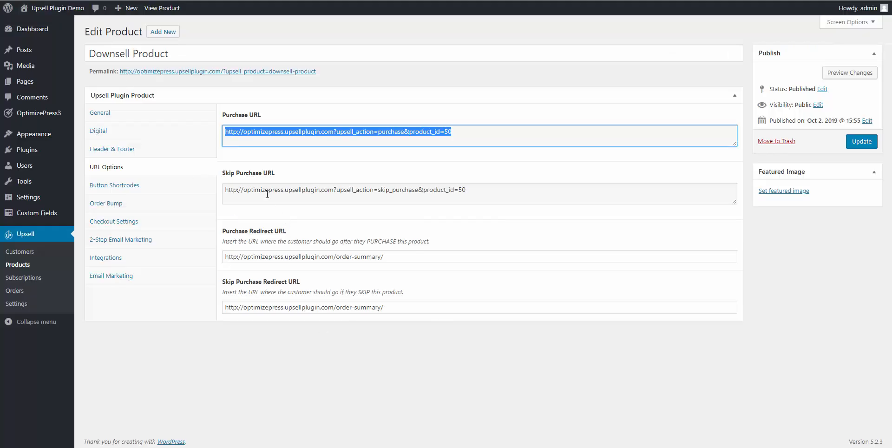
triple_click(266, 190)
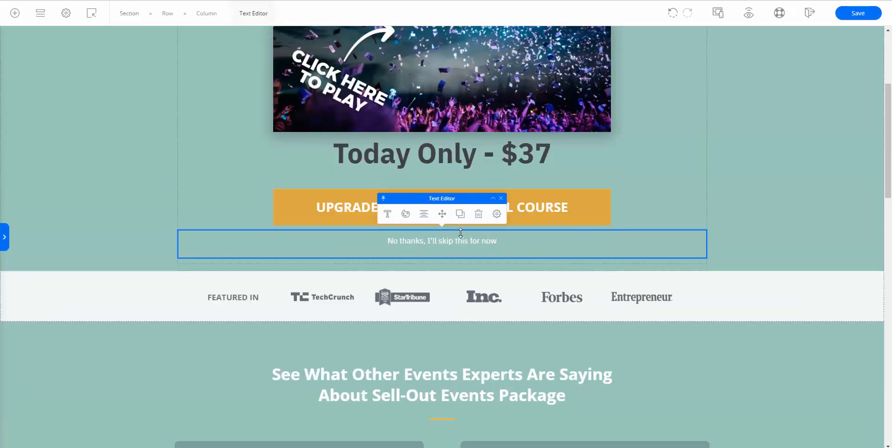
Link the "No thanks, I'll skip this for now" text to the copied skip purchase URL.
triple_click(447, 241)
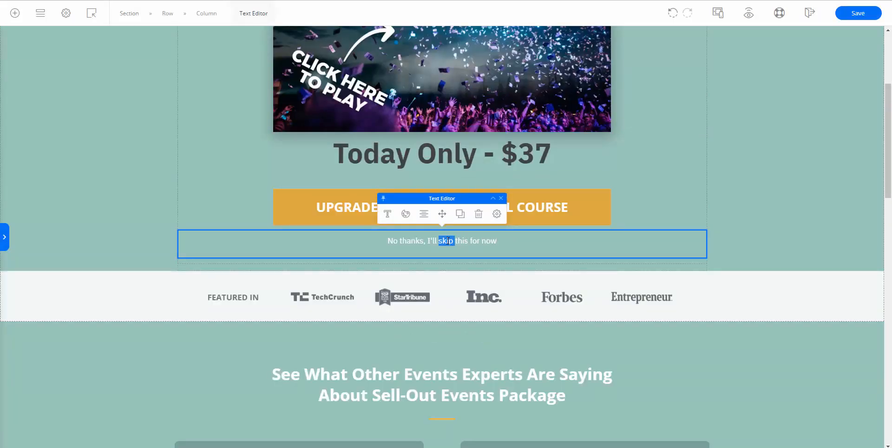
left_click(441, 222)
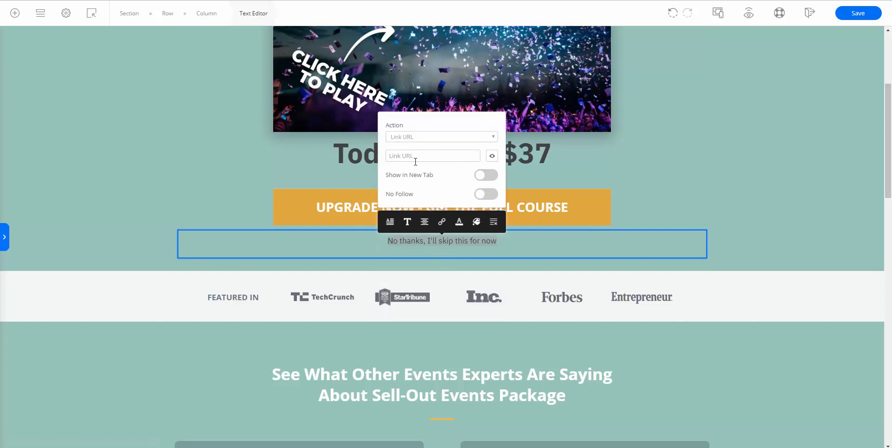
left_click(416, 157)
key("ctrl+v")
left_click(488, 160)
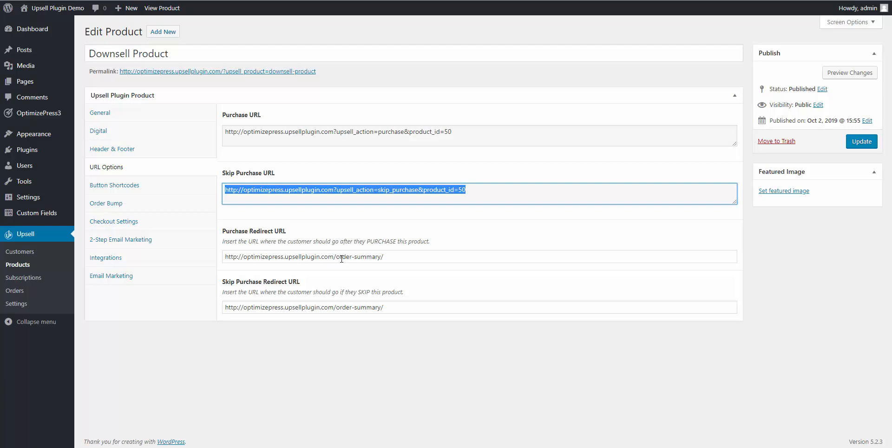
left_click(263, 239)
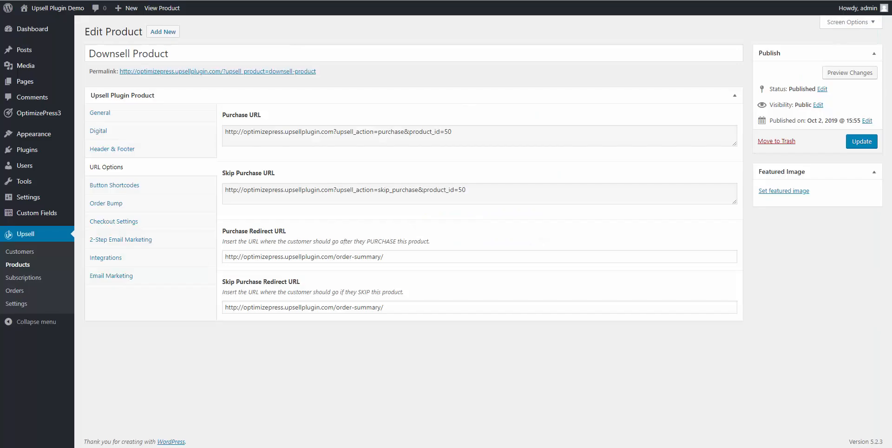
Open the Order Summary page in a new tab from the Pages list.
mouse_move(26, 81)
left_click(86, 83)
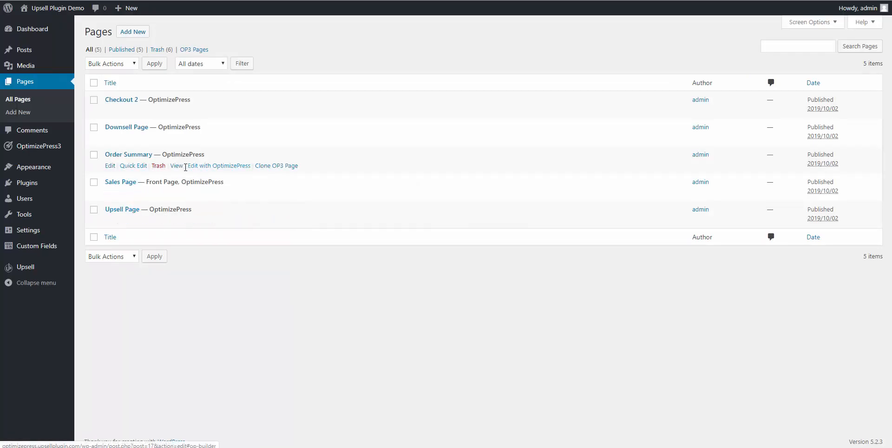
right_click(177, 165)
left_click(214, 177)
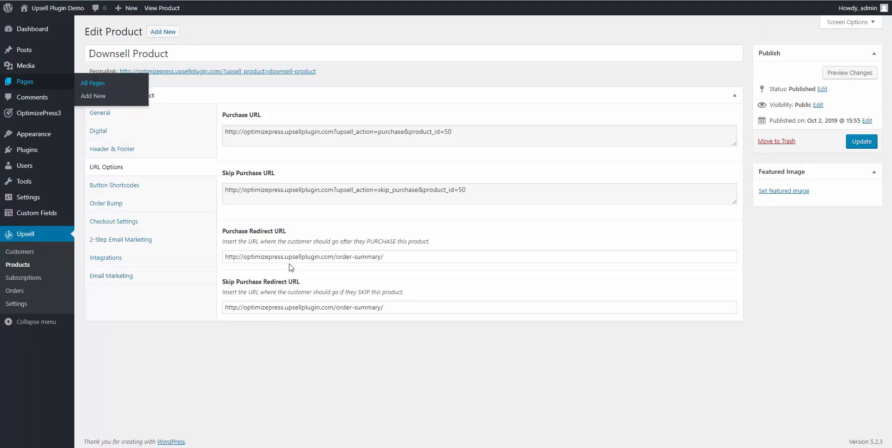
Set the Purchase and Skip Purchase Redirect URLs to the order-summary URL and update the product.
triple_click(288, 259)
type("http://optimizepress.upsellplugin.com/order-summary/")
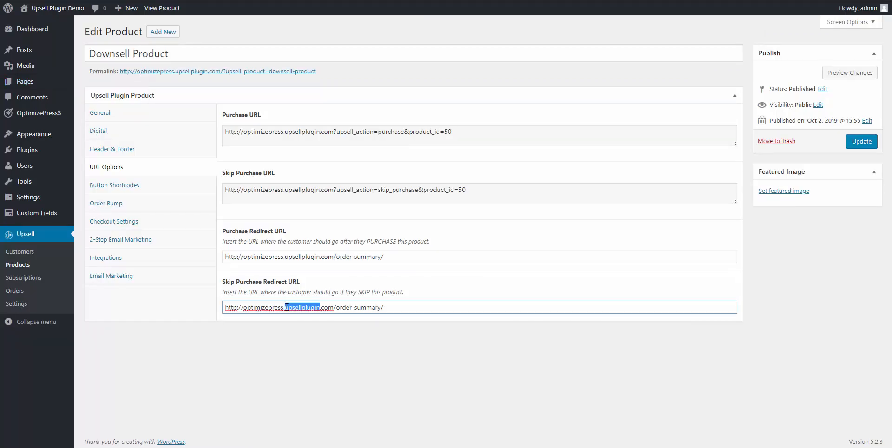
triple_click(285, 306)
type("http://optimizepress.upsellplugin.com/order-summary/")
left_click(860, 143)
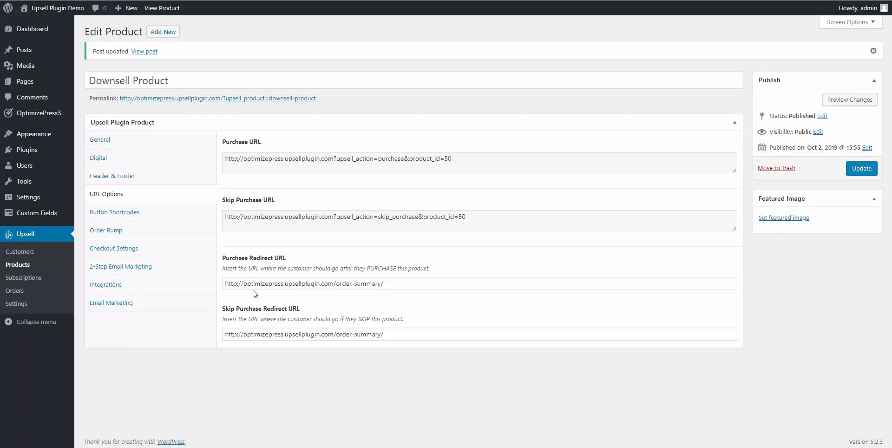
left_click(20, 267)
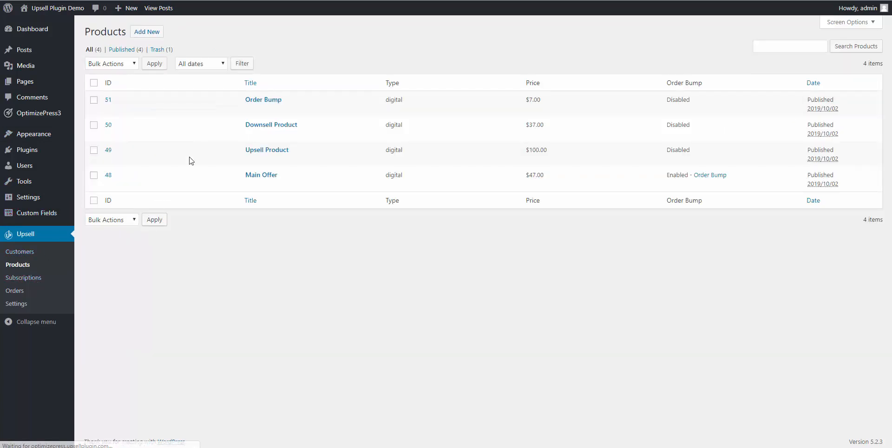
Open the Main Offer product for editing after briefly viewing the Order Bump product.
left_click(258, 105)
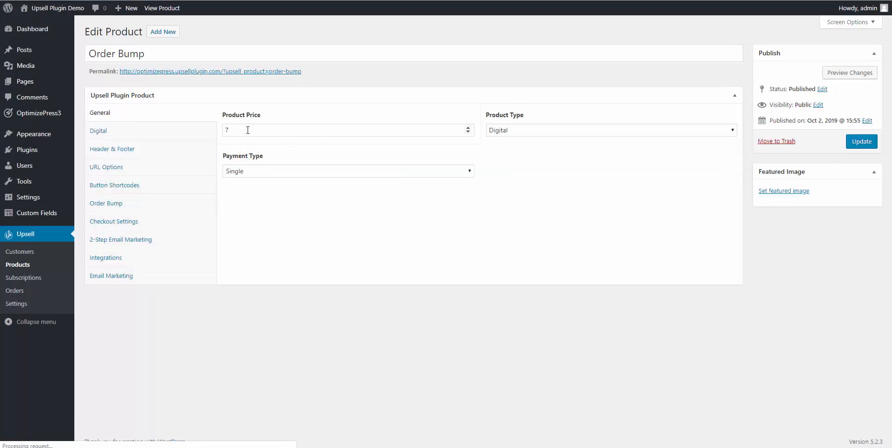
left_click(22, 268)
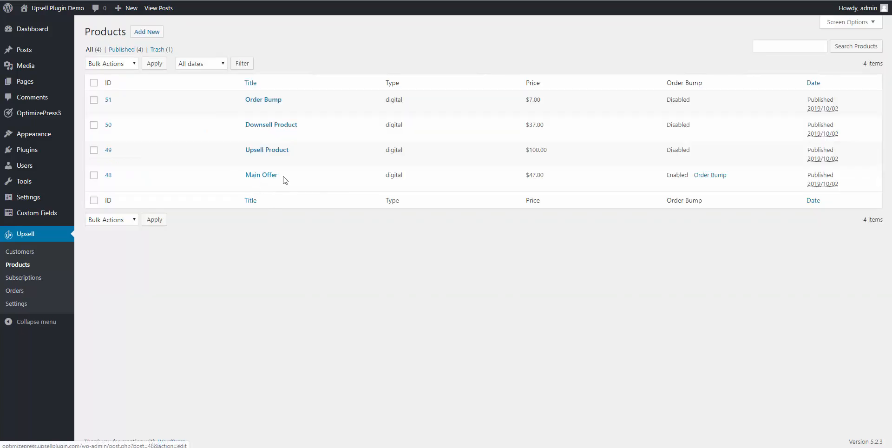
left_click(268, 179)
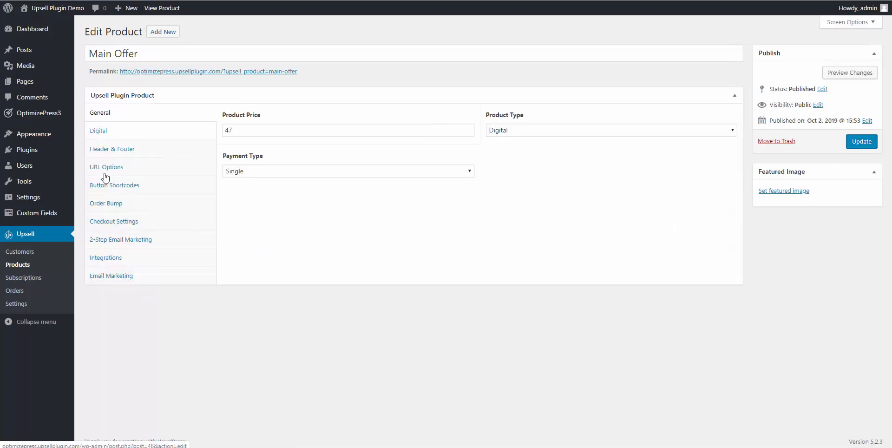
Confirm Enable Order Bump stays checked in the Main Offer's Order Bump settings and review them.
left_click(97, 210)
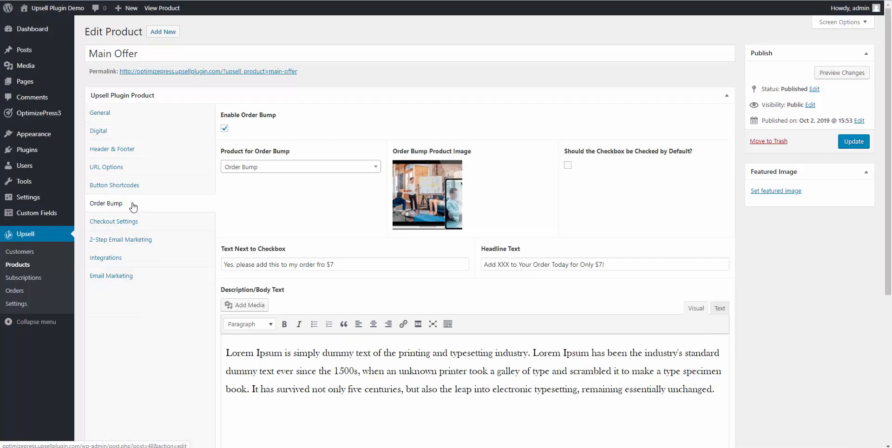
left_click(225, 129)
left_click(225, 129)
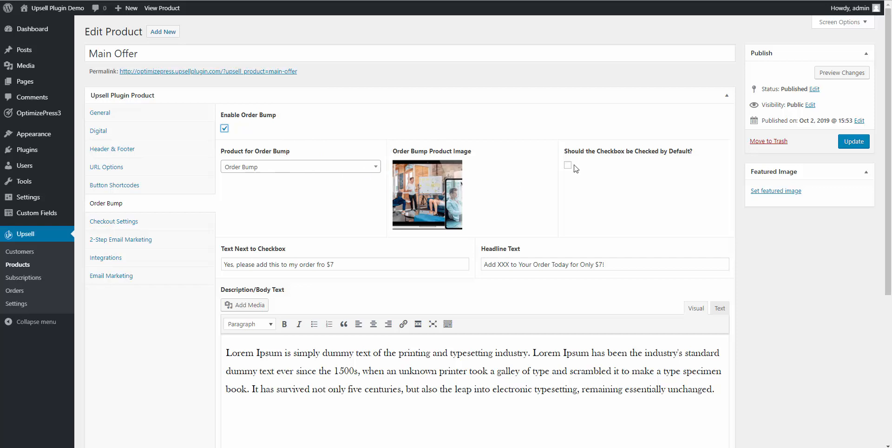
scroll(240, 220, "down", 1)
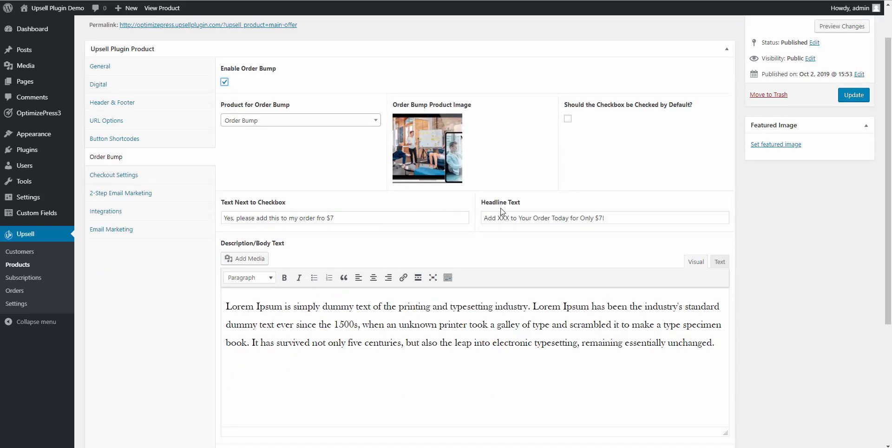
scroll(395, 283, "down", 1)
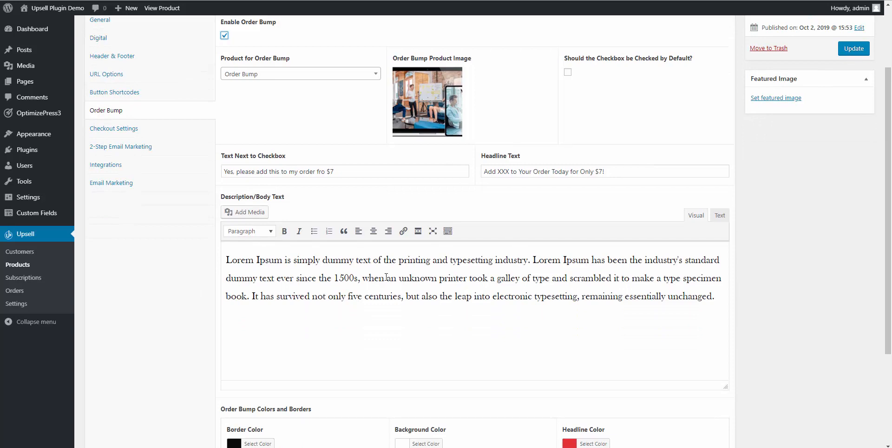
scroll(386, 276, "down", 3)
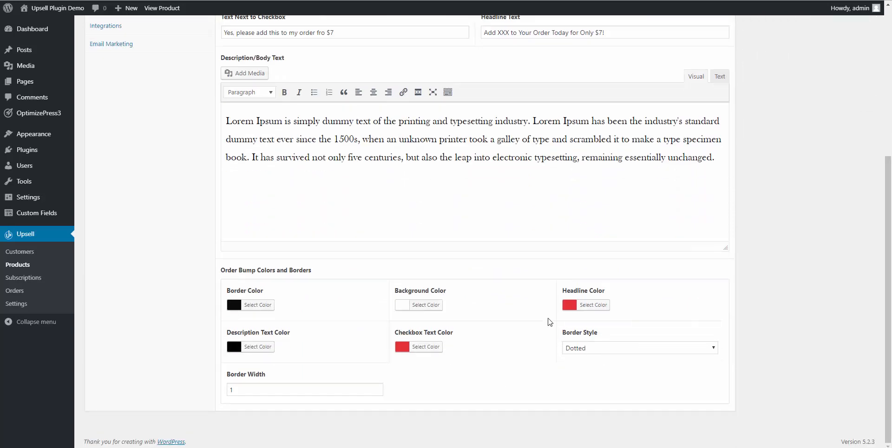
scroll(412, 349, "up", 2)
scroll(411, 349, "up", 3)
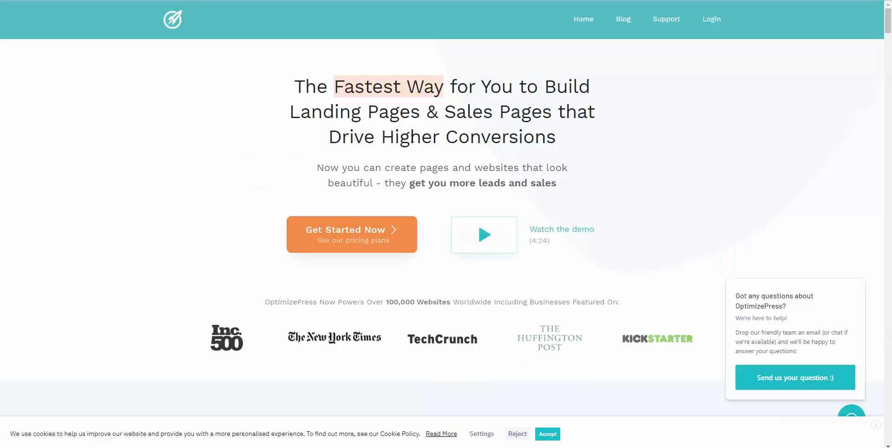
Go to the OptimizePress pricing page with the Suite, Business and Essential plans via Get Started Now.
scroll(503, 196, "down", 15)
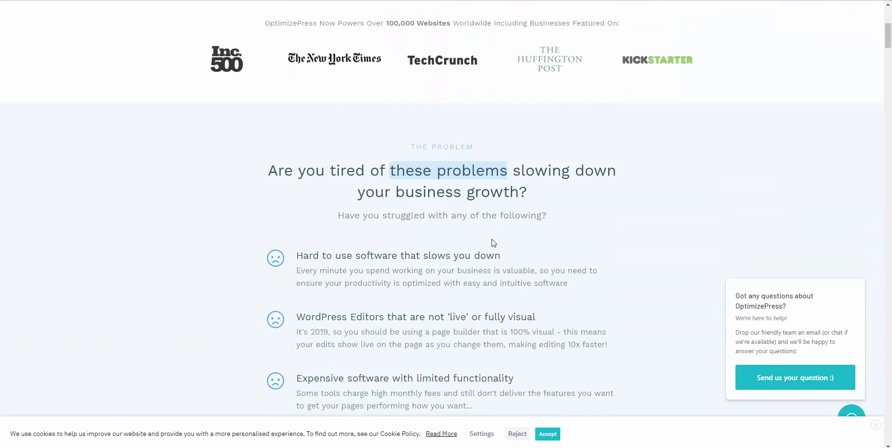
scroll(520, 243, "down", 20)
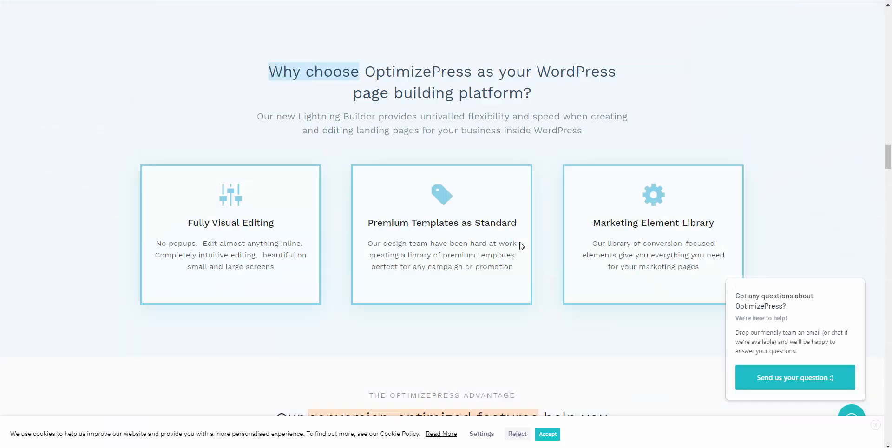
scroll(522, 243, "down", 20)
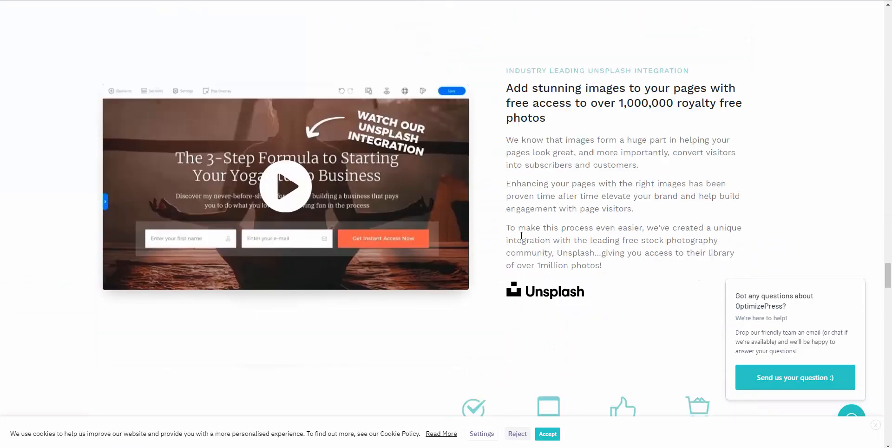
scroll(520, 237, "down", 20)
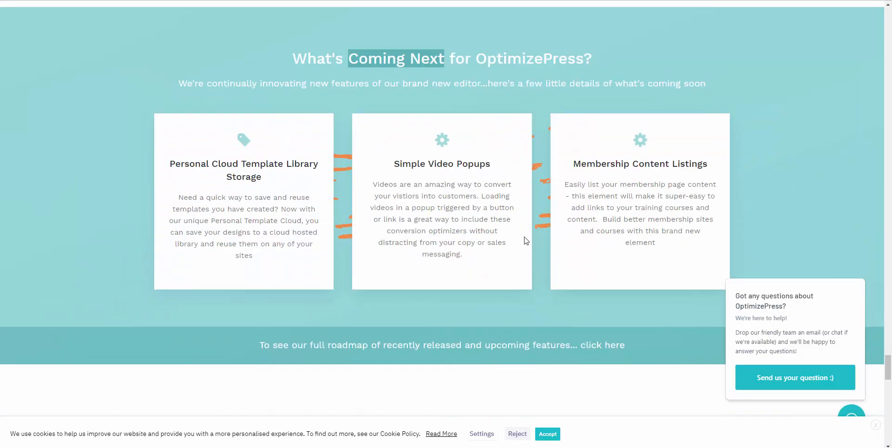
scroll(579, 257, "down", 5)
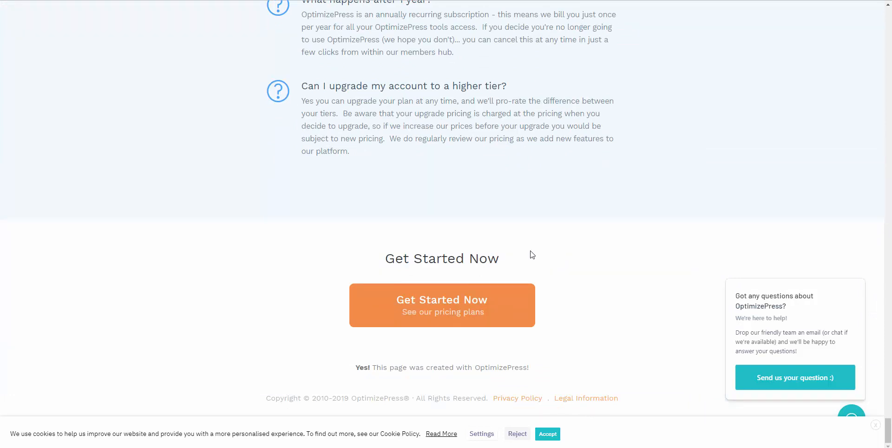
left_click(444, 324)
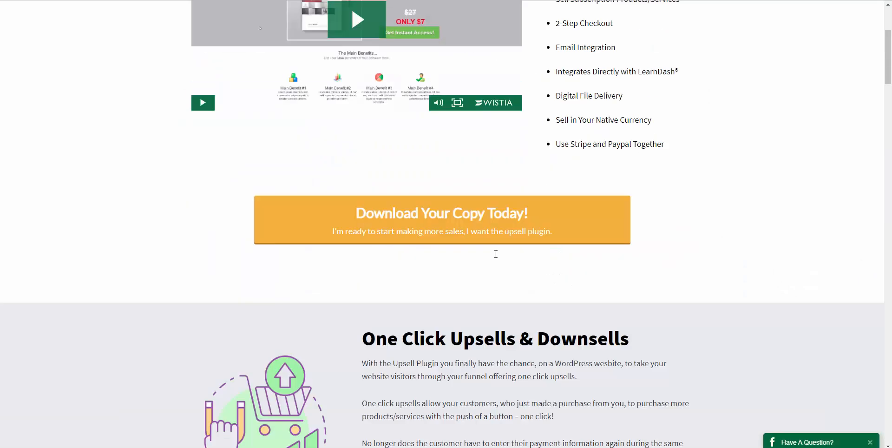
scroll(496, 253, "down", 5)
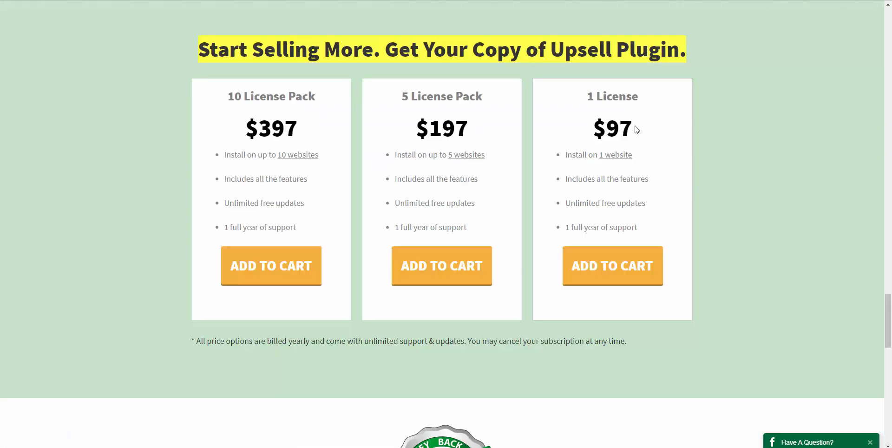
Compare the Upsell Plugin's $397, $197 and $97 license prices, highlighting the single-license option.
left_click_drag(637, 129, 540, 116)
left_click(565, 84)
scroll(442, 31, "up", 1)
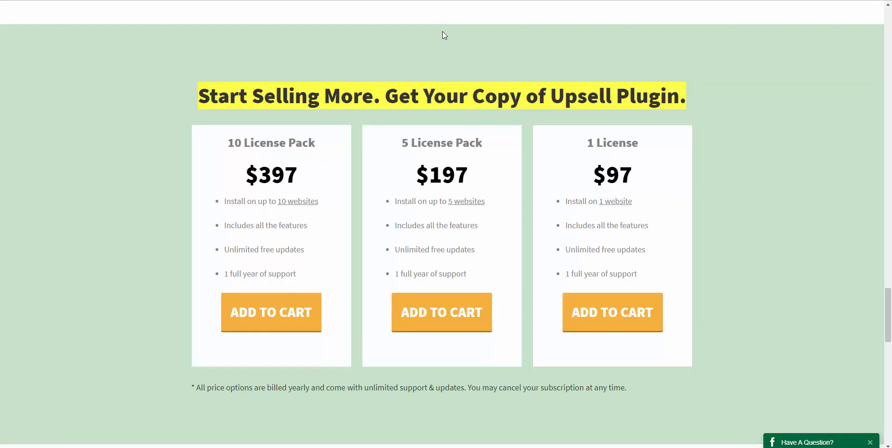
scroll(442, 32, "up", 1)
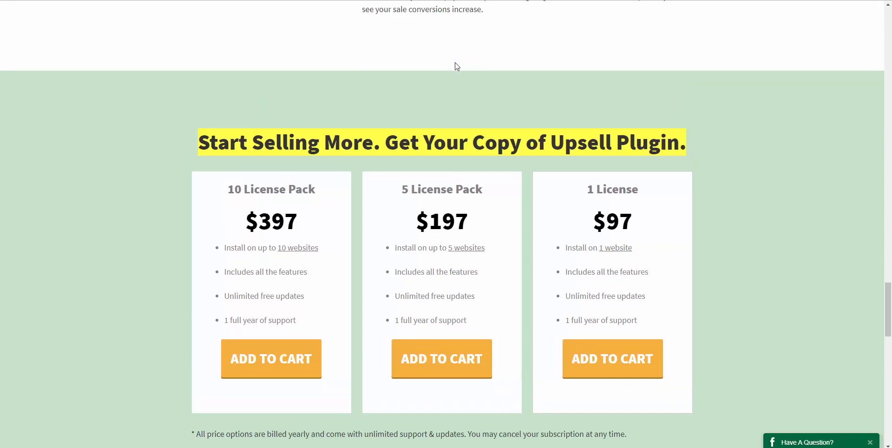
scroll(460, 63, "up", 3)
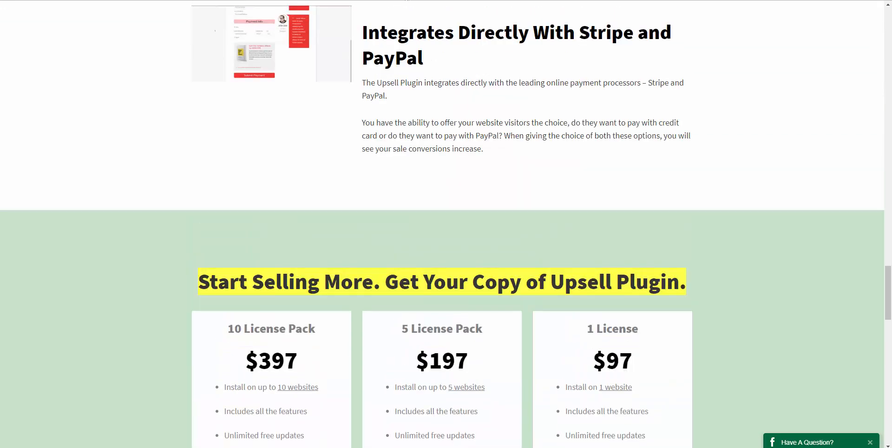